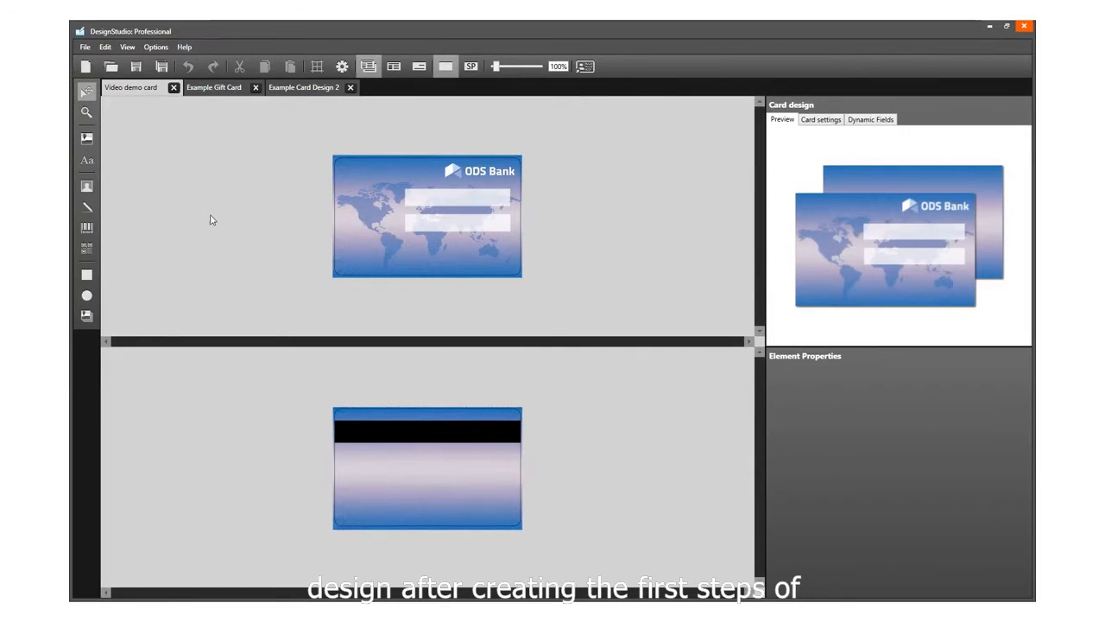
Step: Inspect the existing elements of the demo card: the background, the white field boxes and the ODS Bank logo
left_click(359, 225)
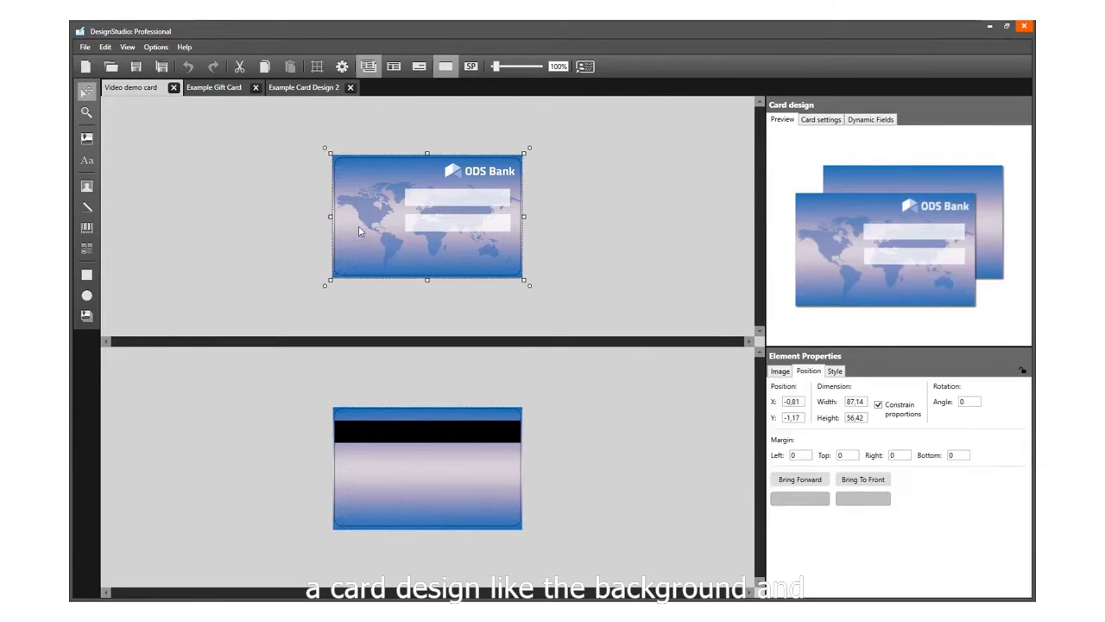
left_click(434, 230)
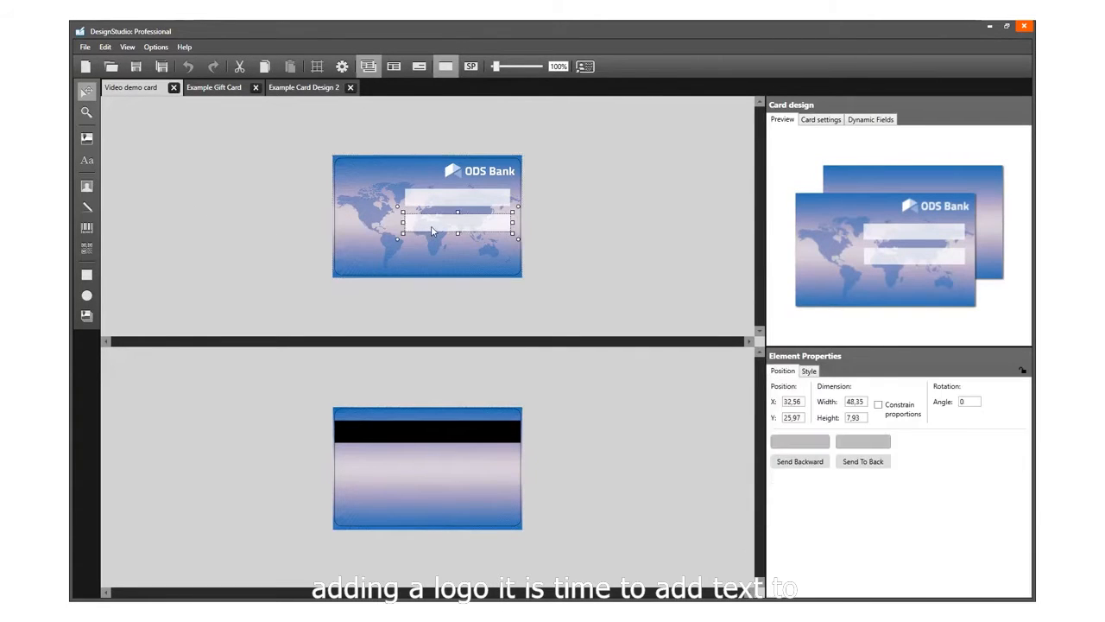
left_click(498, 166)
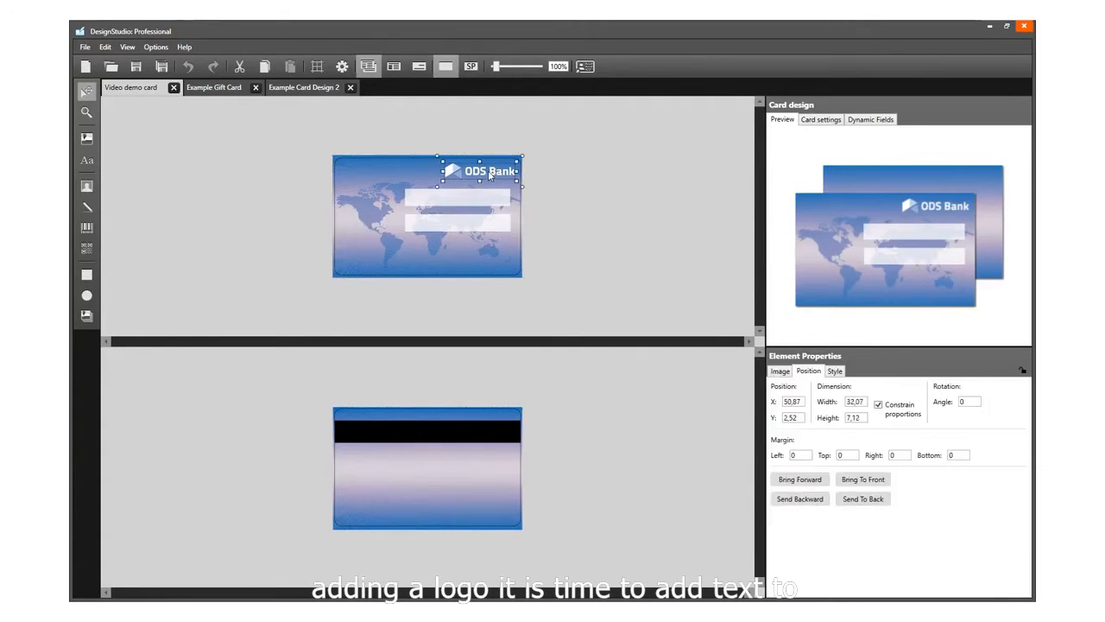
left_click(89, 164)
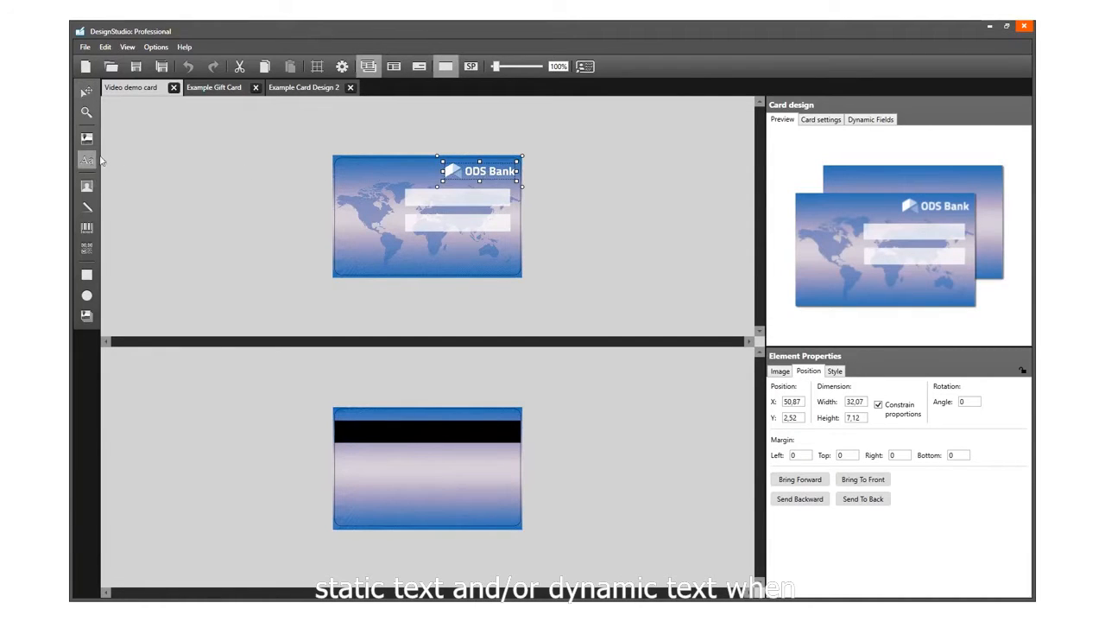
left_click(87, 90)
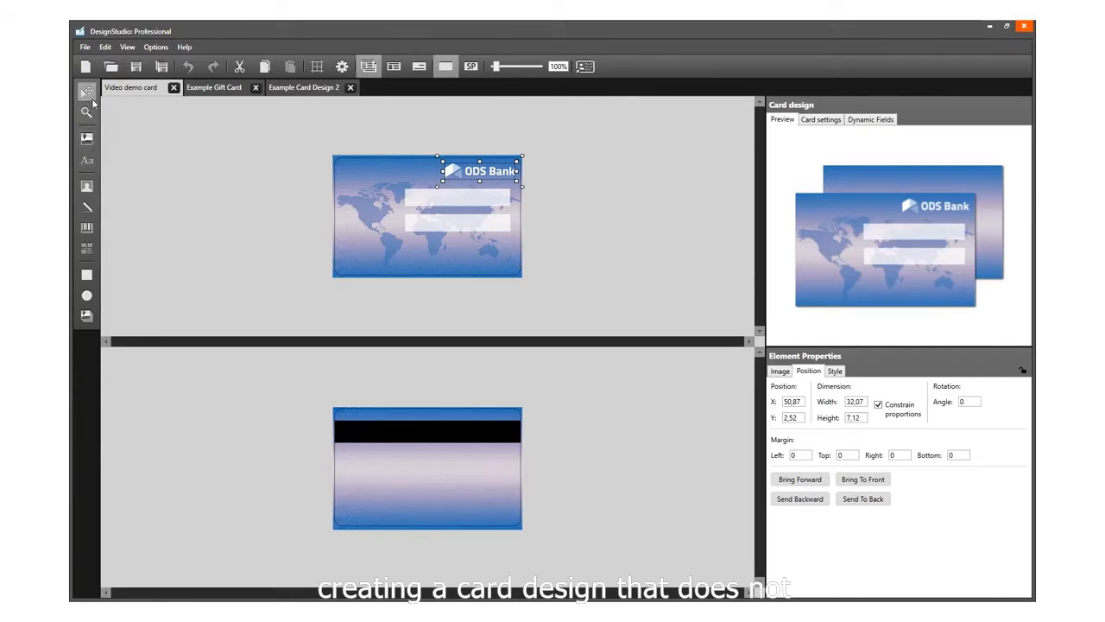
left_click(183, 213)
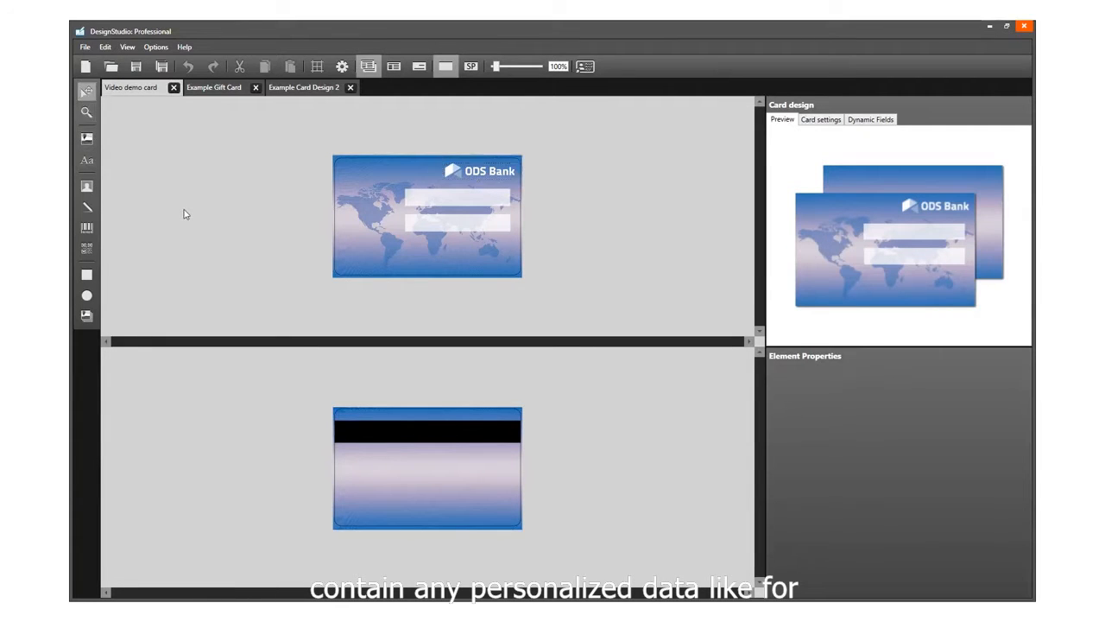
Step: Browse the Example Gift Card and Example Card Design 2 designs, then return to the Video demo card
left_click(223, 95)
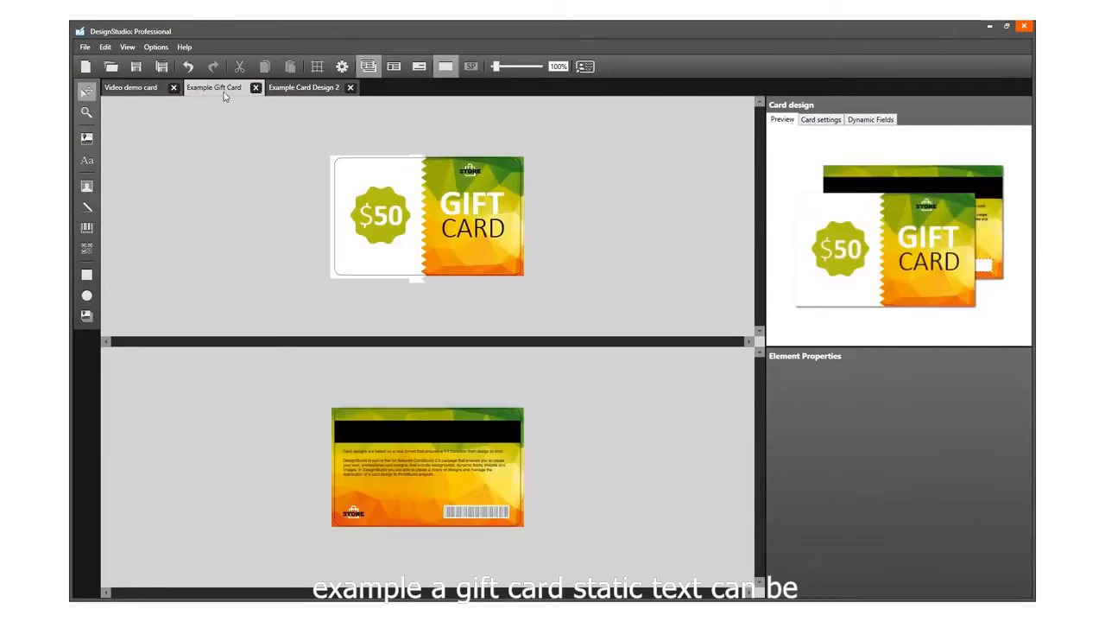
left_click(319, 94)
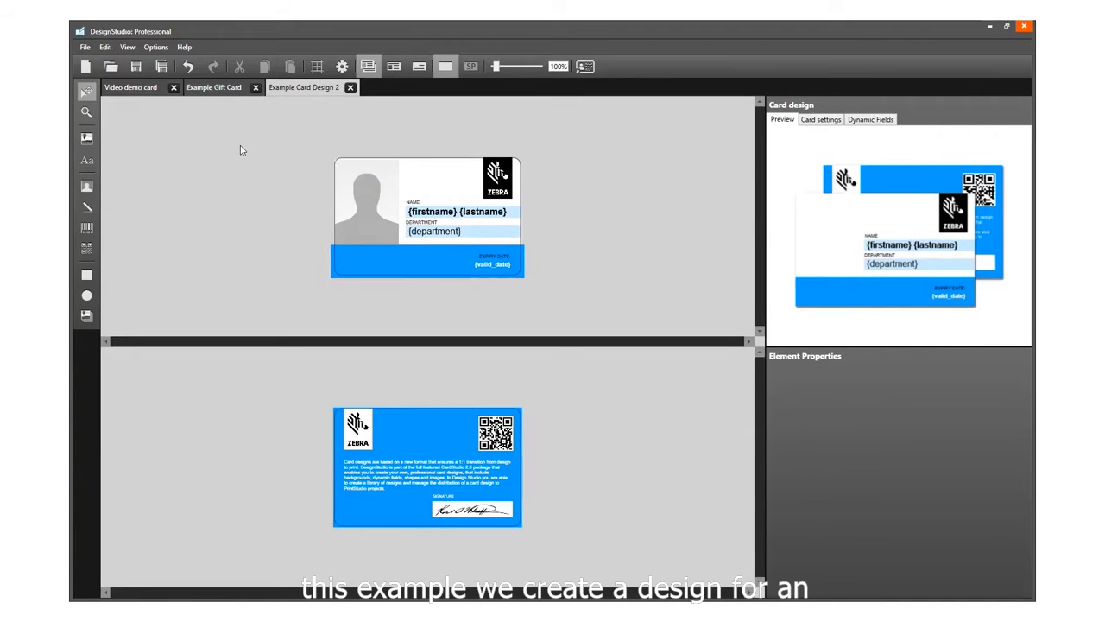
left_click(143, 95)
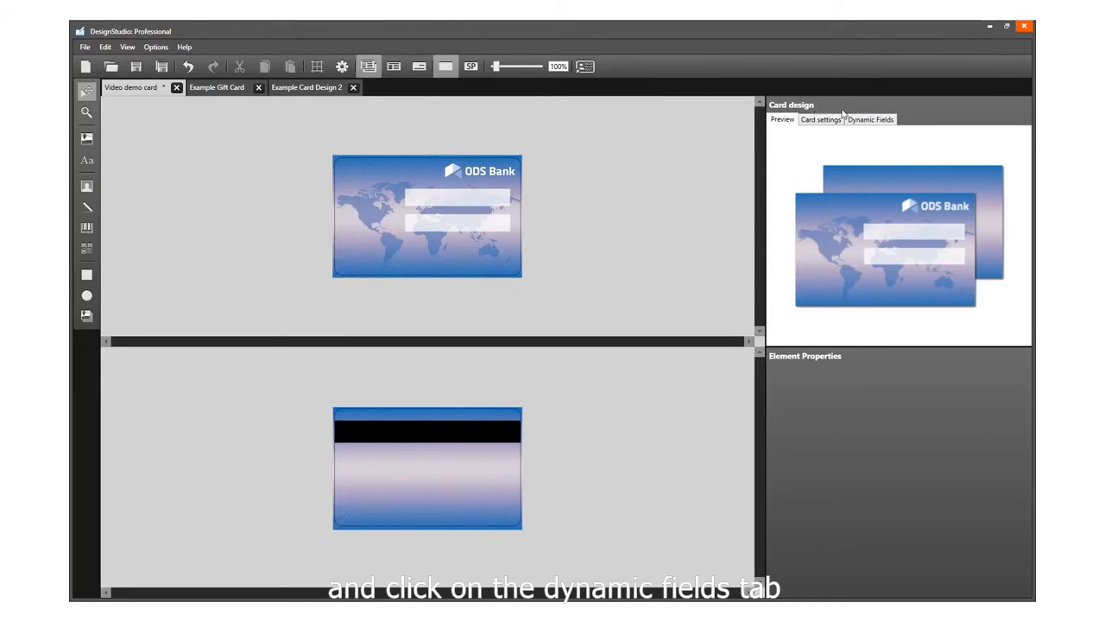
Step: Open the card's dynamic fields and add five new dynamic fields
left_click(867, 122)
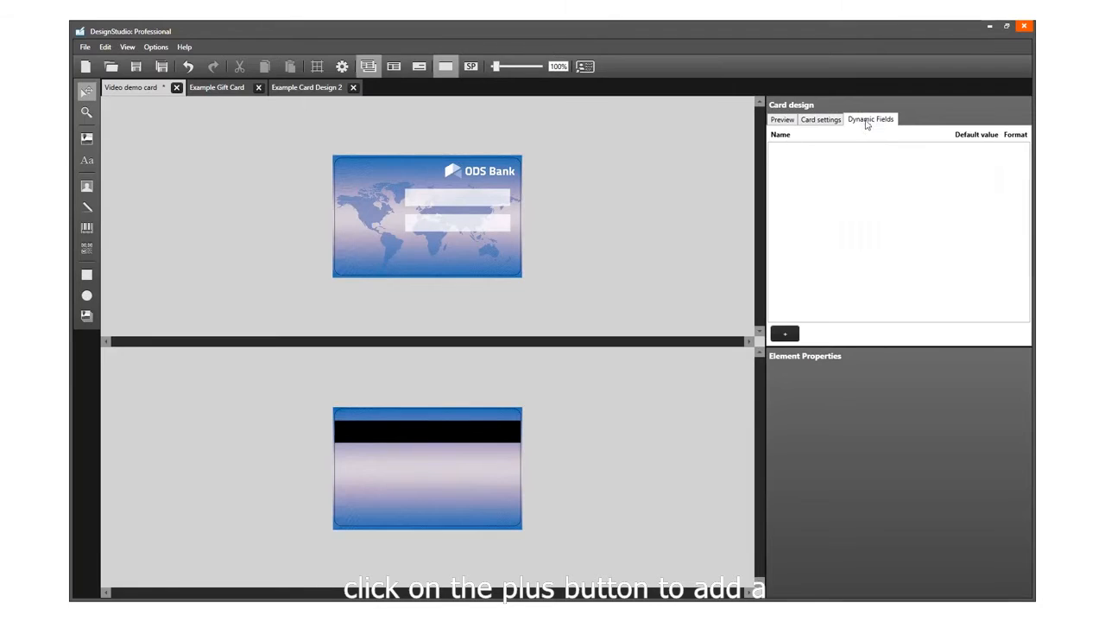
left_click(786, 334)
left_click(785, 334)
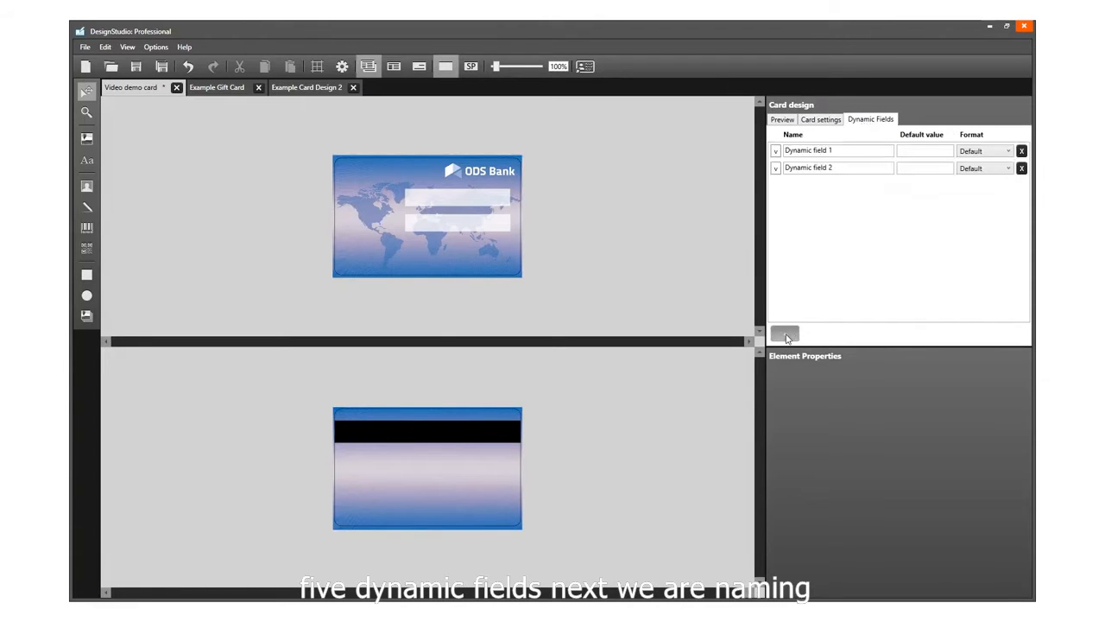
left_click(786, 334)
left_click(785, 335)
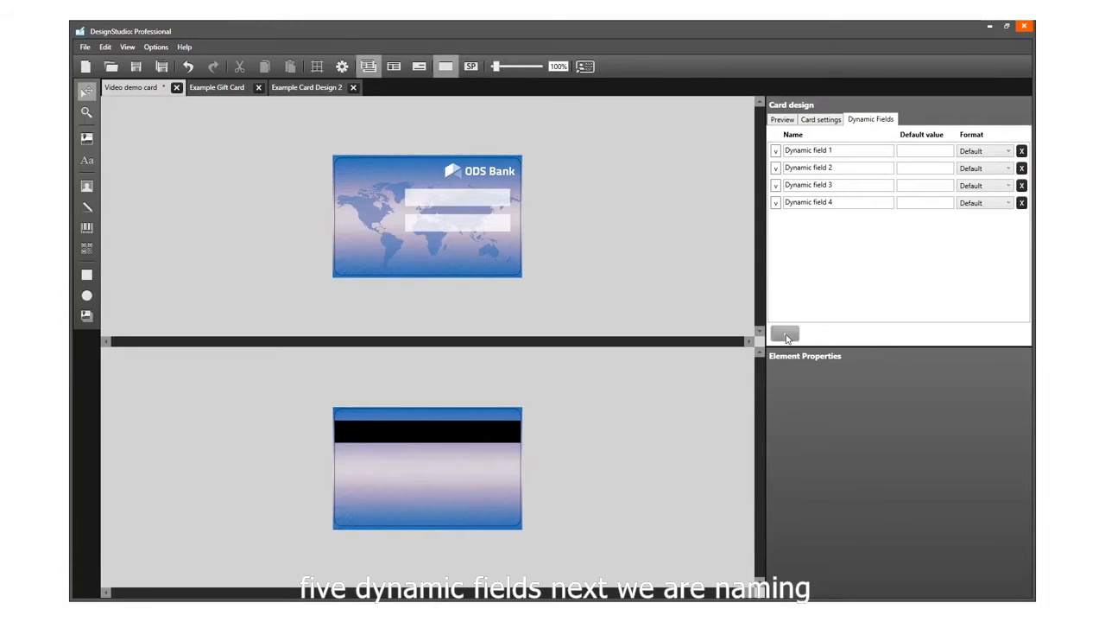
left_click(785, 334)
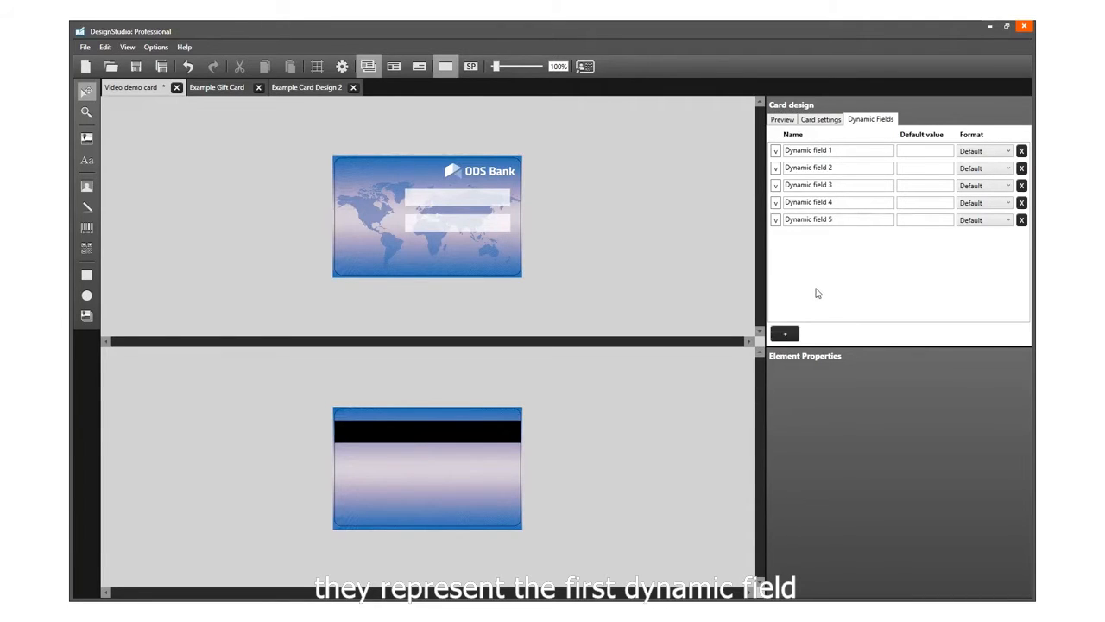
Step: Rename the first two dynamic fields Firstname and Lastname
left_click(847, 151)
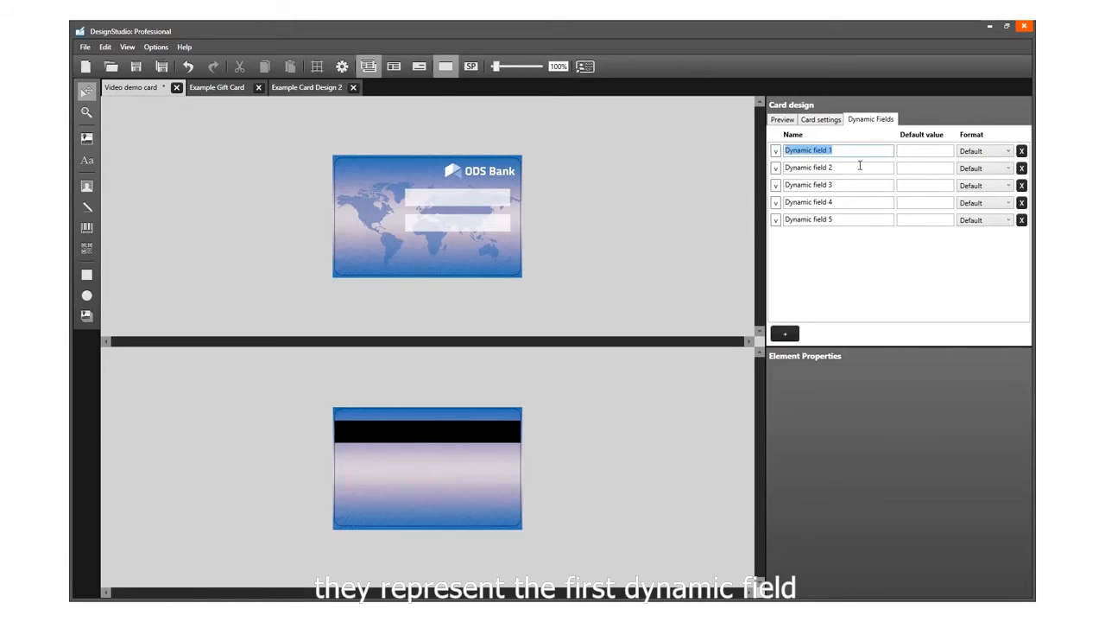
type("Firstname")
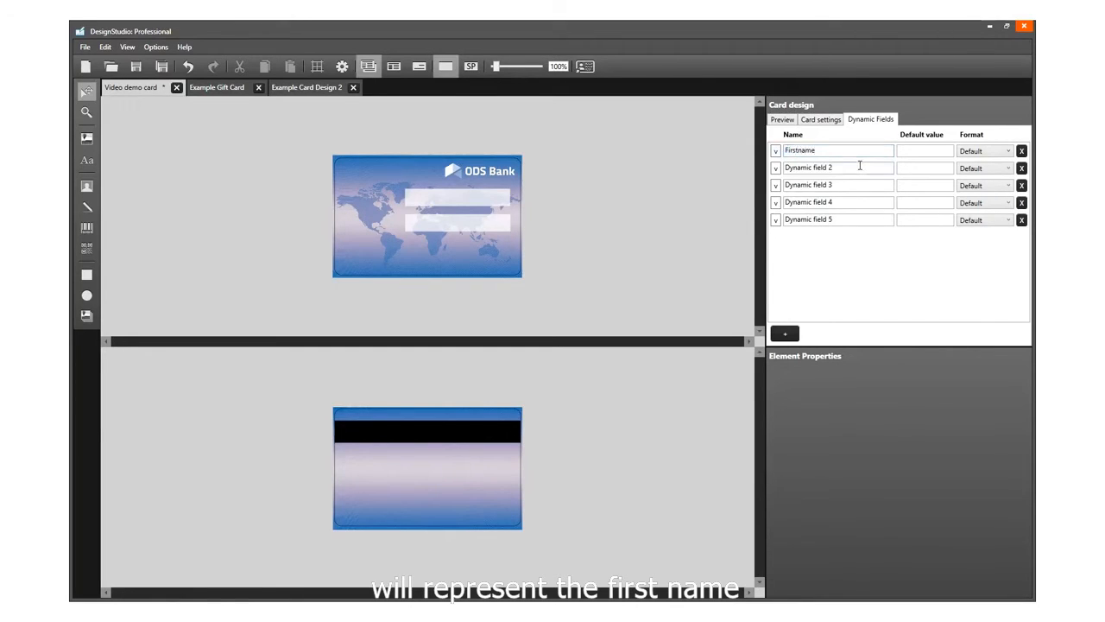
left_click(860, 166)
key("BackSpace")
key("BackSpace")
key("BackSpace")
key("BackSpace")
key("BackSpace")
key("BackSpace")
key("BackSpace")
key("BackSpace")
key("BackSpace")
key("BackSpace")
key("BackSpace")
key("BackSpace")
key("BackSpace")
key("BackSpace")
key("BackSpace")
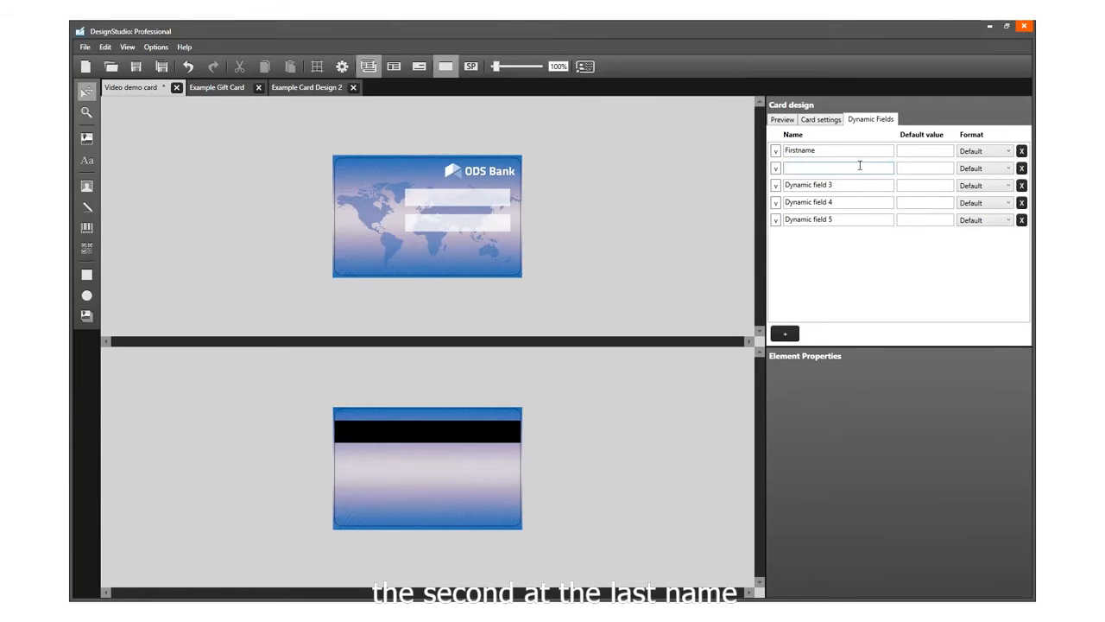
type("Lastname")
Step: Rename the remaining dynamic fields Function, Employee number and Expiry date
left_click(868, 185)
type("Function")
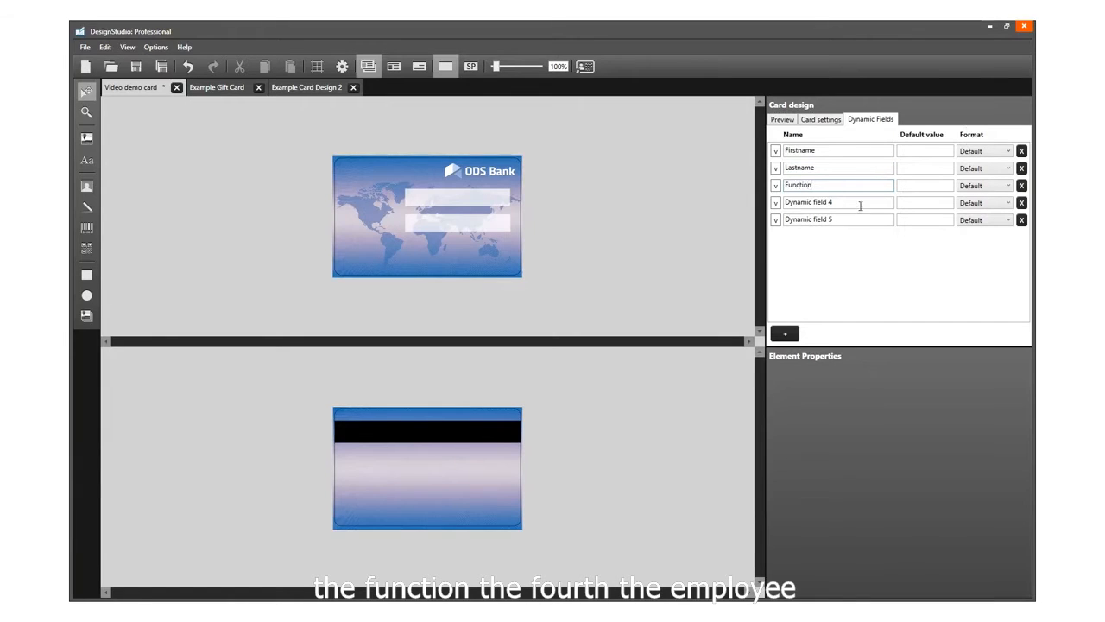
left_click(850, 204)
type("Employee number")
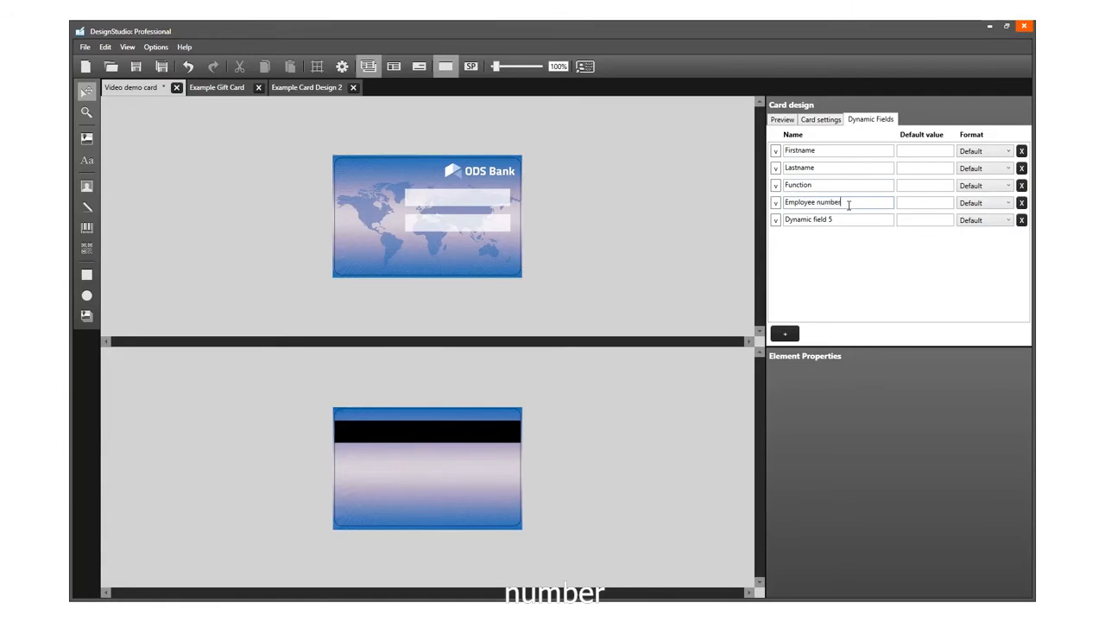
left_click(865, 224)
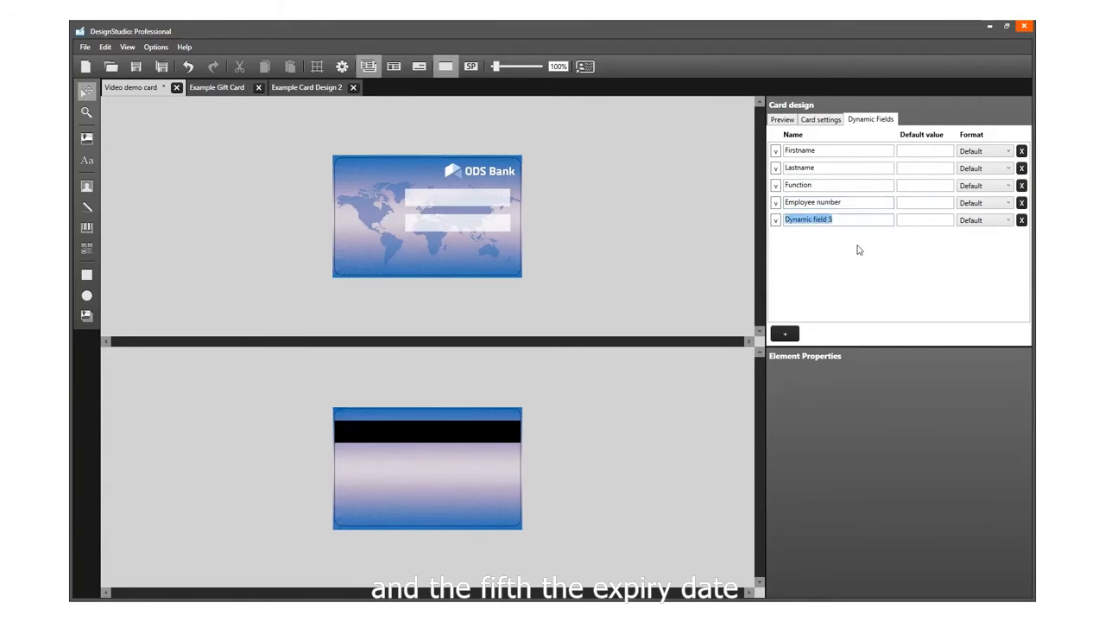
type("Expiry date")
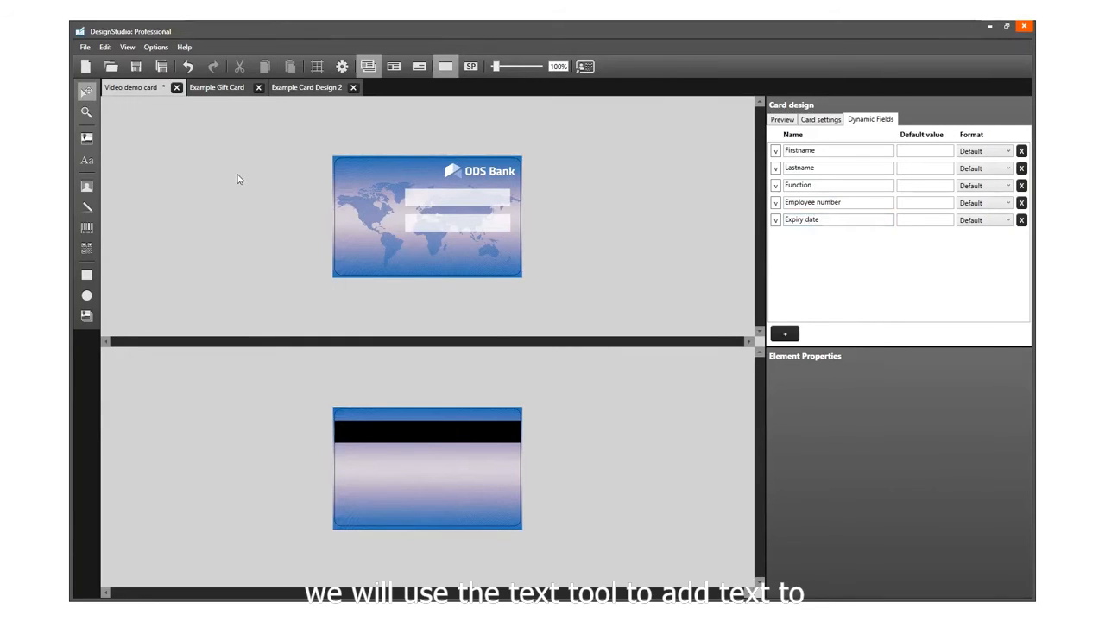
Step: Add a static text element near the front's upper-left corner reading Name
left_click(88, 161)
left_click(354, 169)
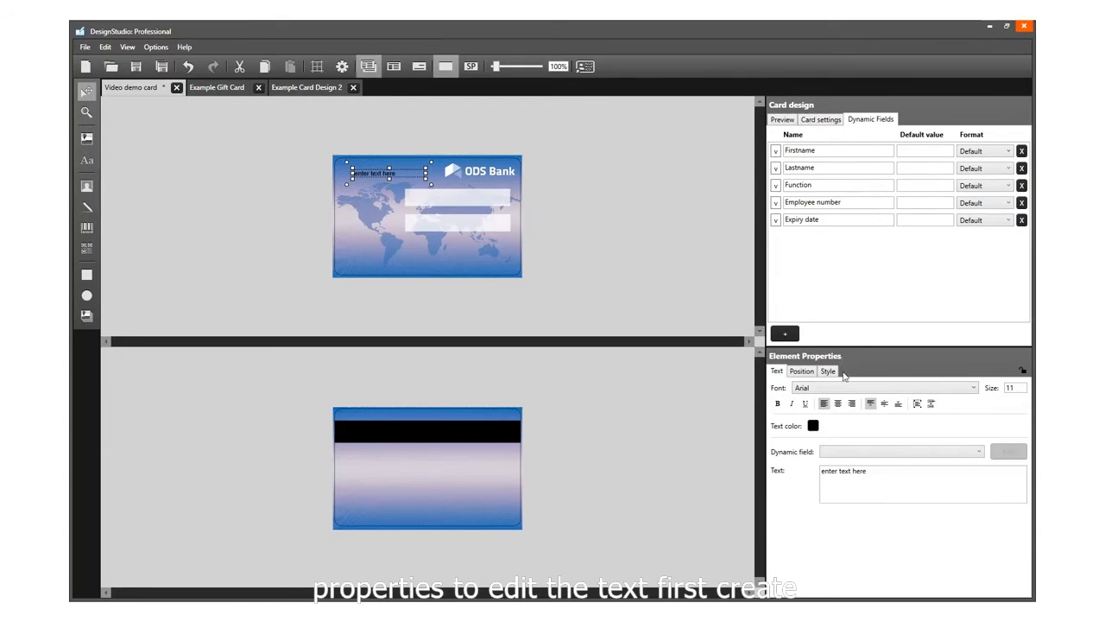
left_click_drag(874, 471, 821, 473)
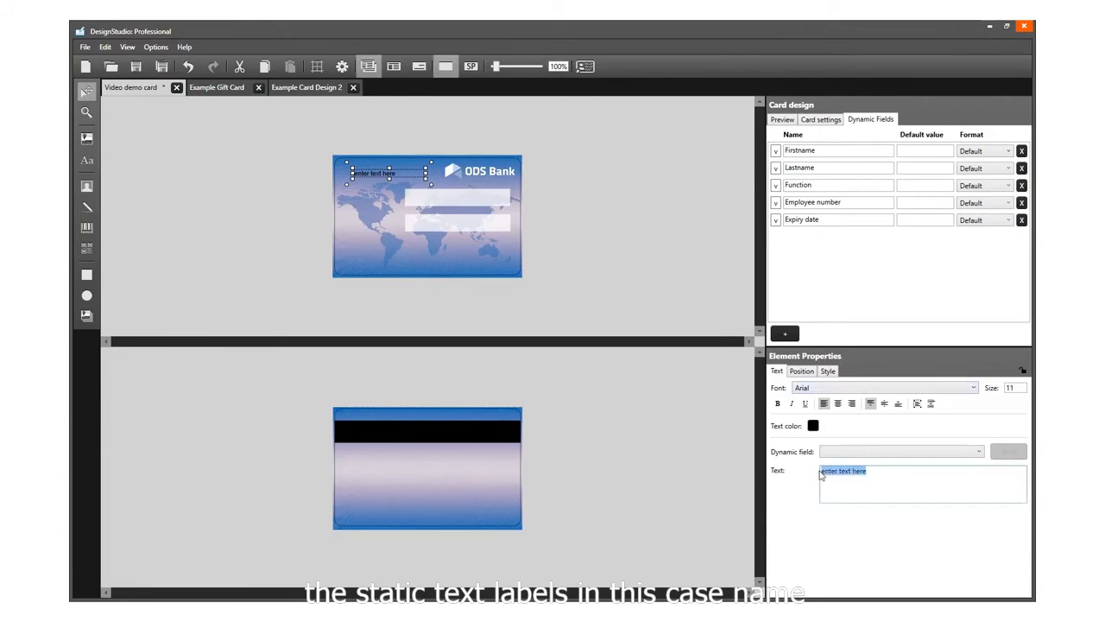
type("Name:")
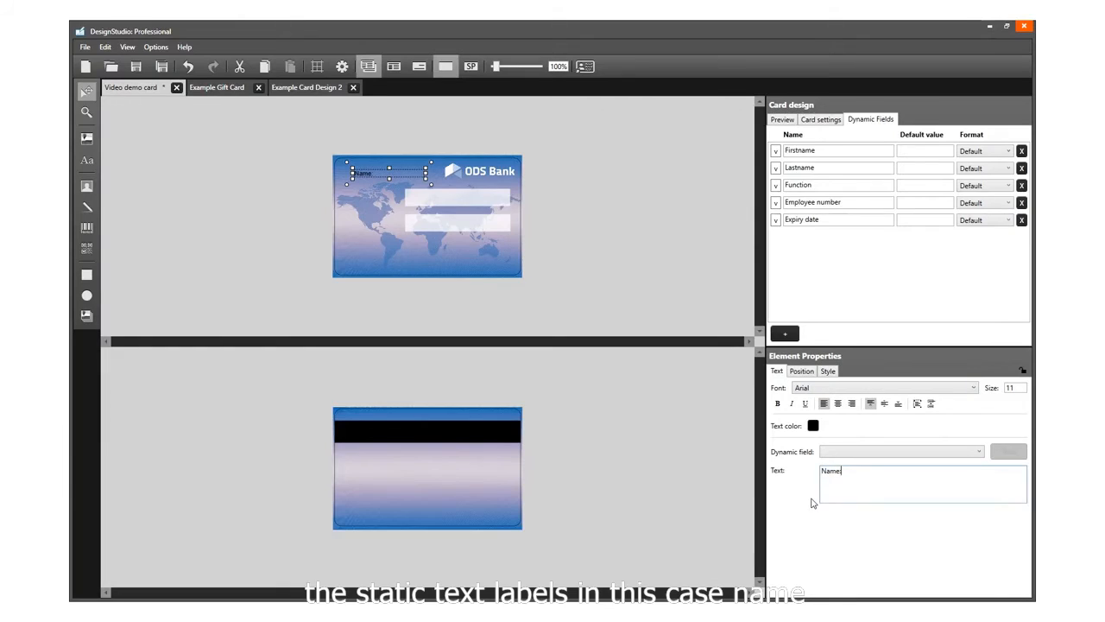
Step: Add a static text element near the front's lower-left area reading Function:
left_click(86, 161)
left_click(364, 257)
left_click_drag(888, 478, 816, 477)
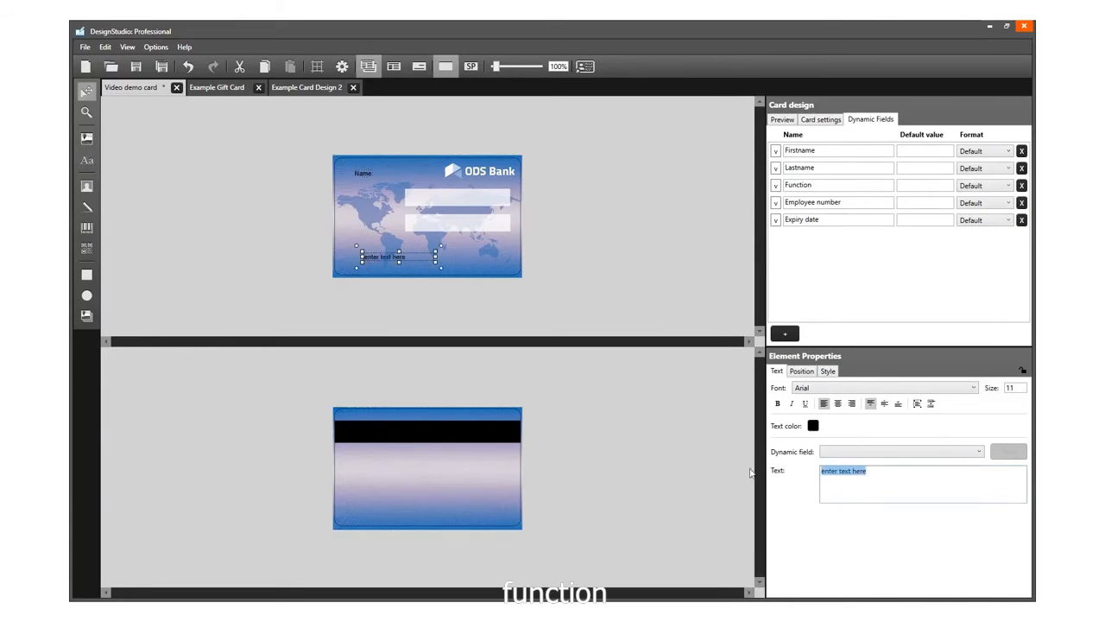
type("Function")
left_click(674, 446)
Step: Add a static text element on the back's lower-left area reading Employee number:
left_click(86, 160)
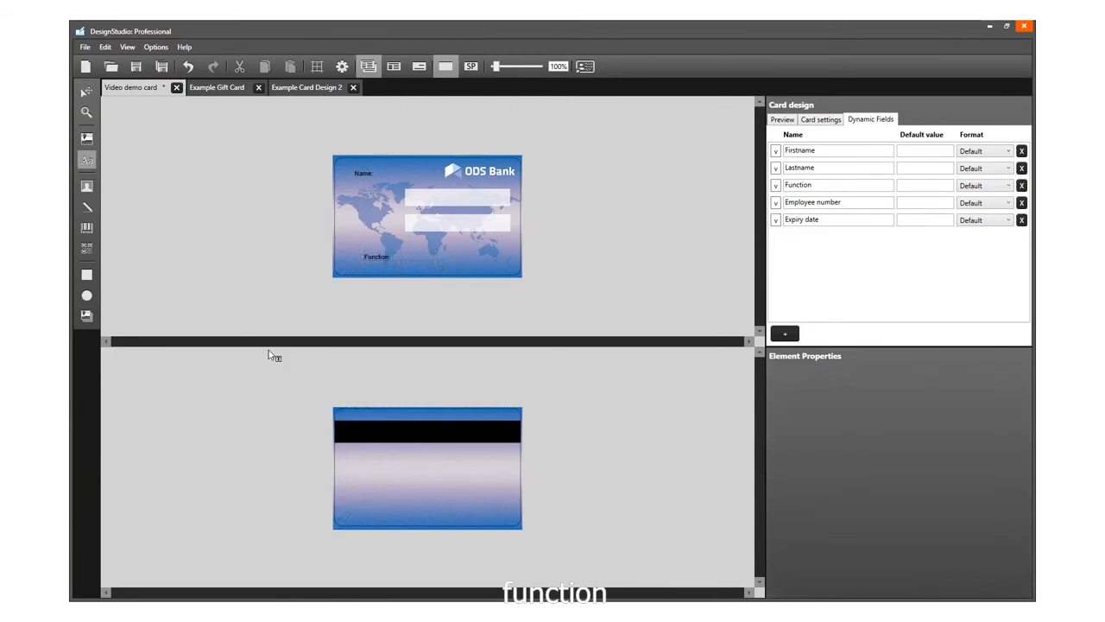
left_click(348, 497)
left_click_drag(890, 470, 812, 475)
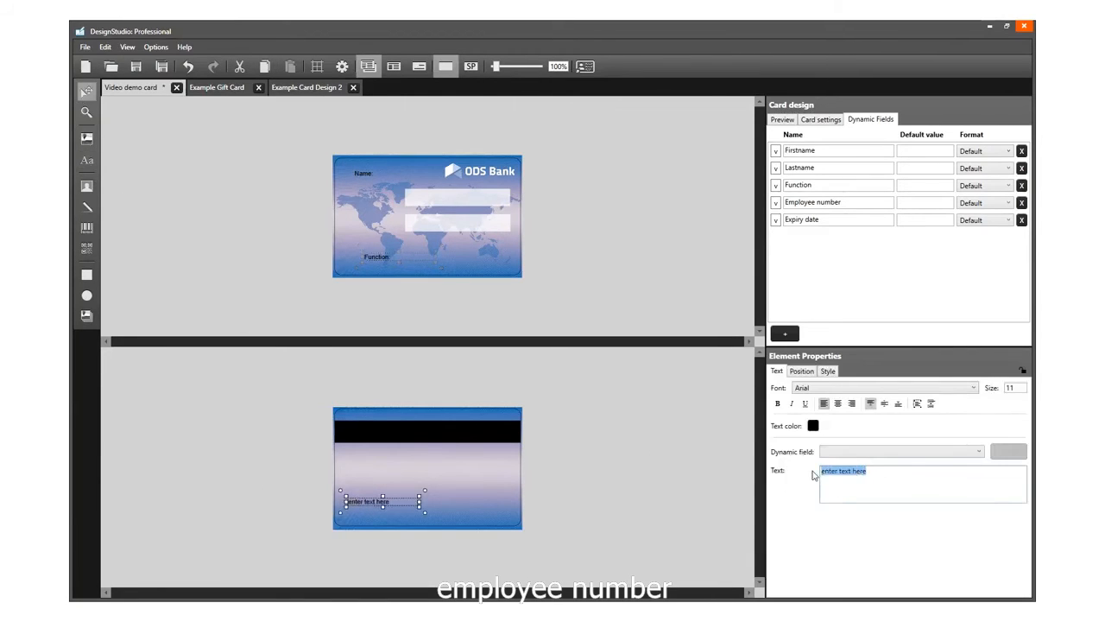
type("Employee number")
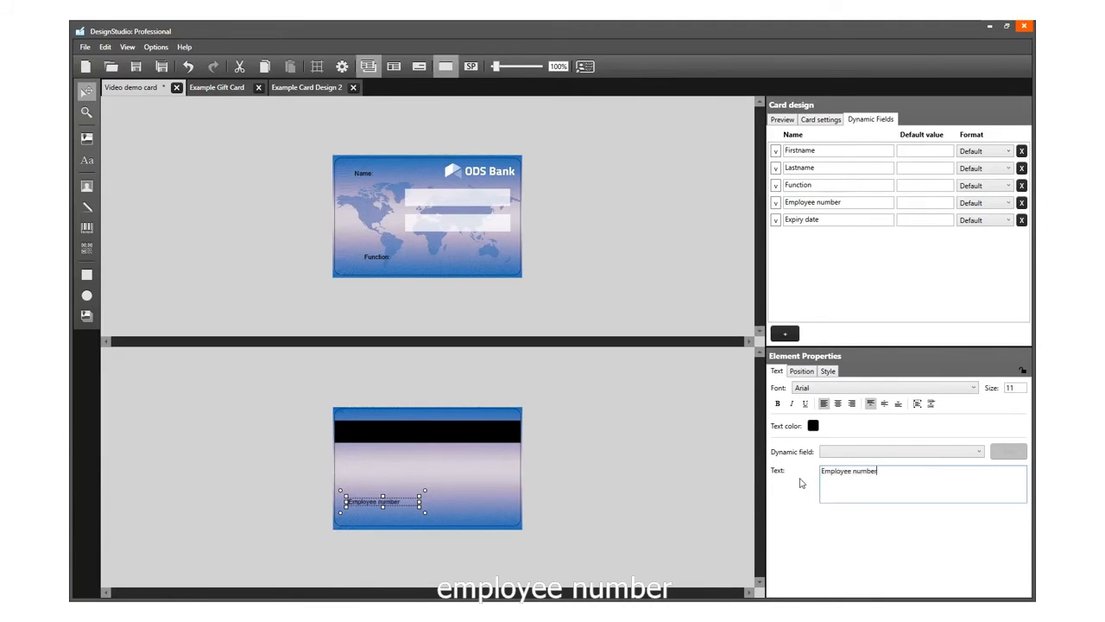
type(":")
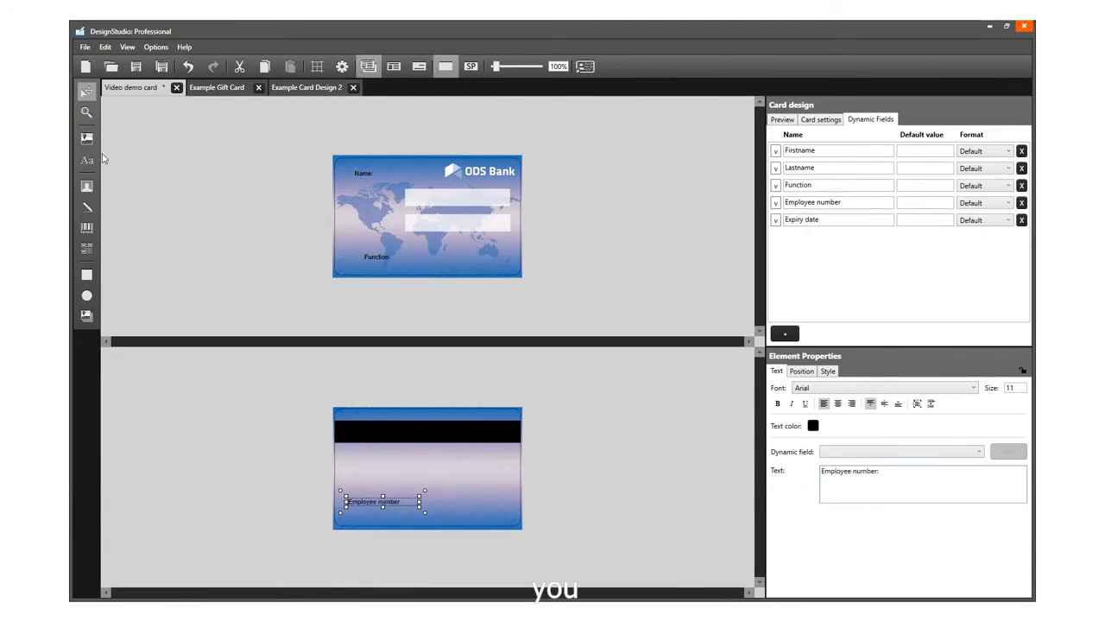
Step: Add a static text element on the back reading Expiry date: and move it to the lower-right area
left_click(88, 160)
left_click(433, 447)
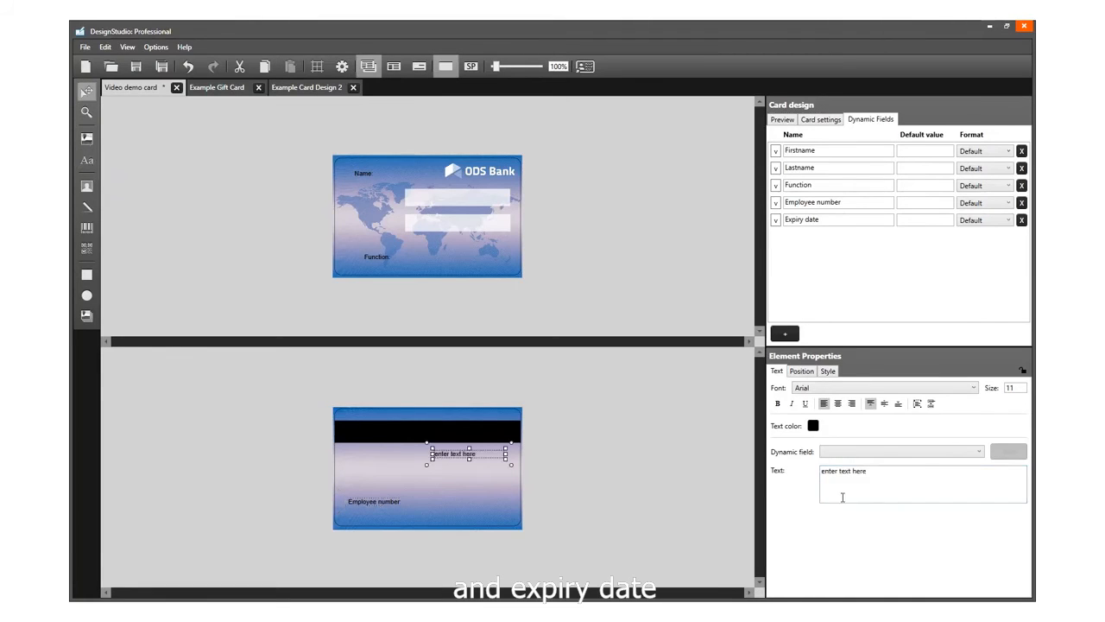
left_click_drag(889, 475, 822, 473)
type("Expiry date")
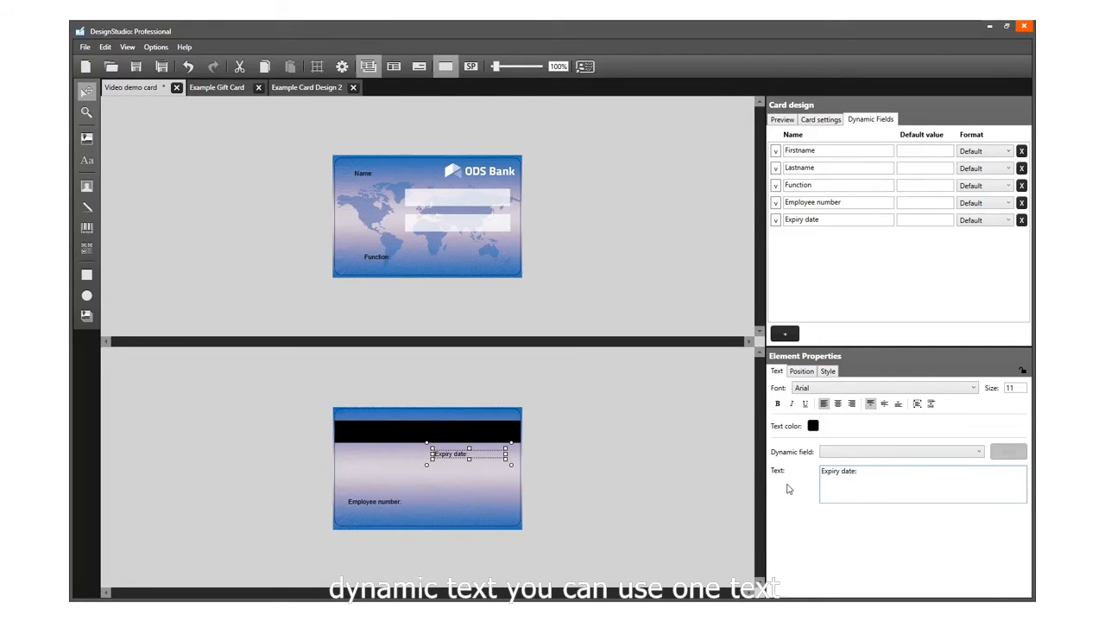
type(":")
left_click_drag(458, 458, 469, 506)
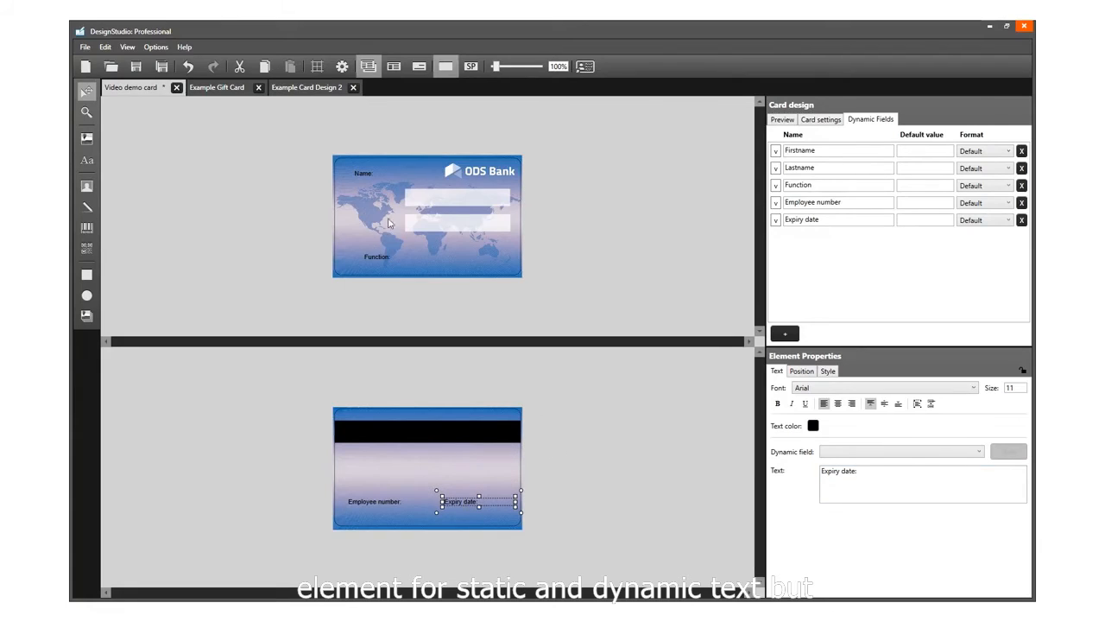
Step: Move the Name and Function labels just above the two white boxes on the front, and save the design
left_click_drag(363, 173, 418, 184)
left_click_drag(377, 255, 418, 209)
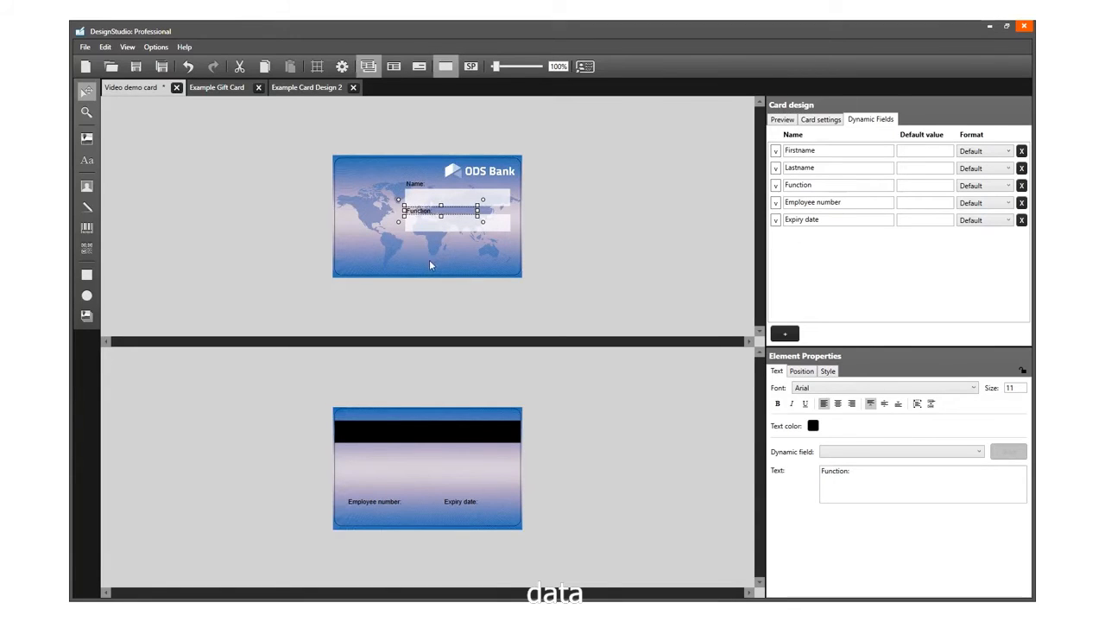
key("ctrl+s")
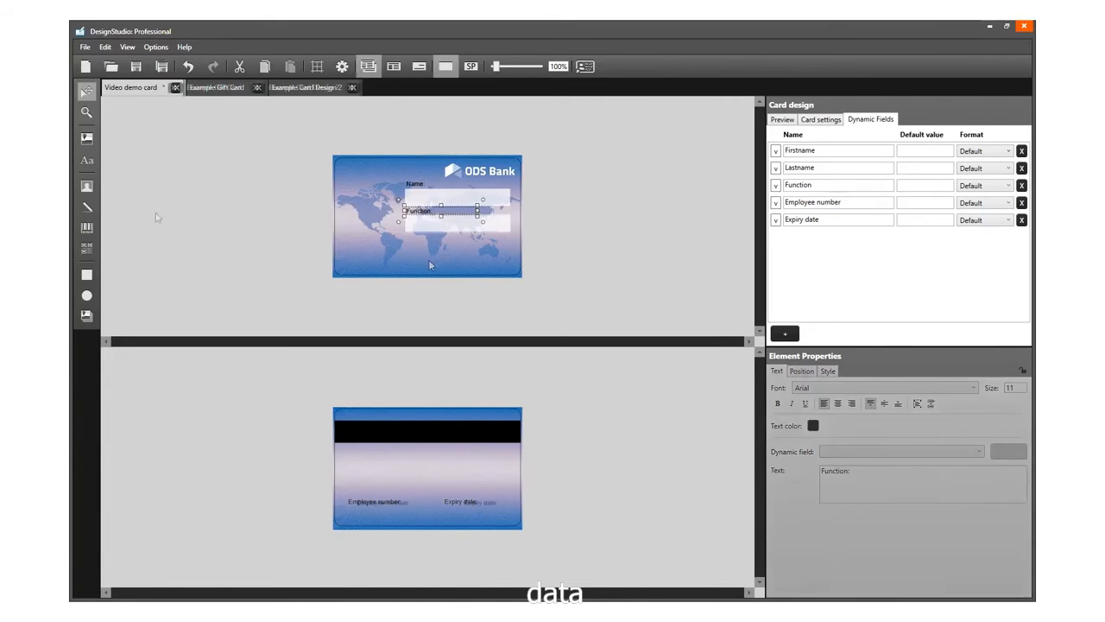
Step: Add a new text element inside each of the two white boxes on the front
left_click(88, 161)
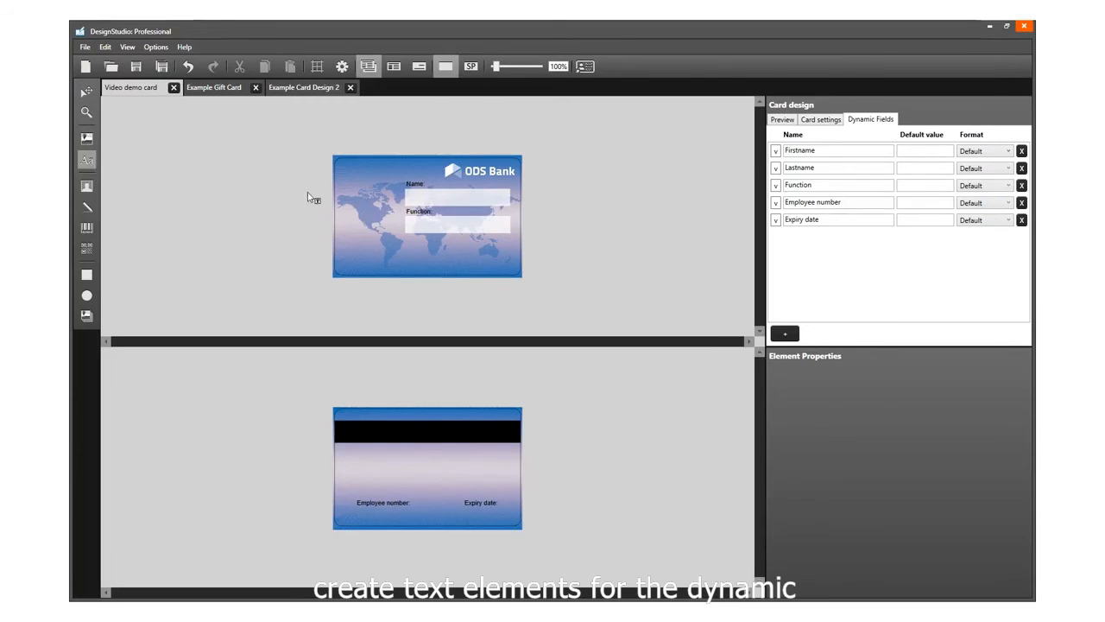
left_click(415, 199)
left_click(88, 162)
left_click(412, 226)
left_click(92, 163)
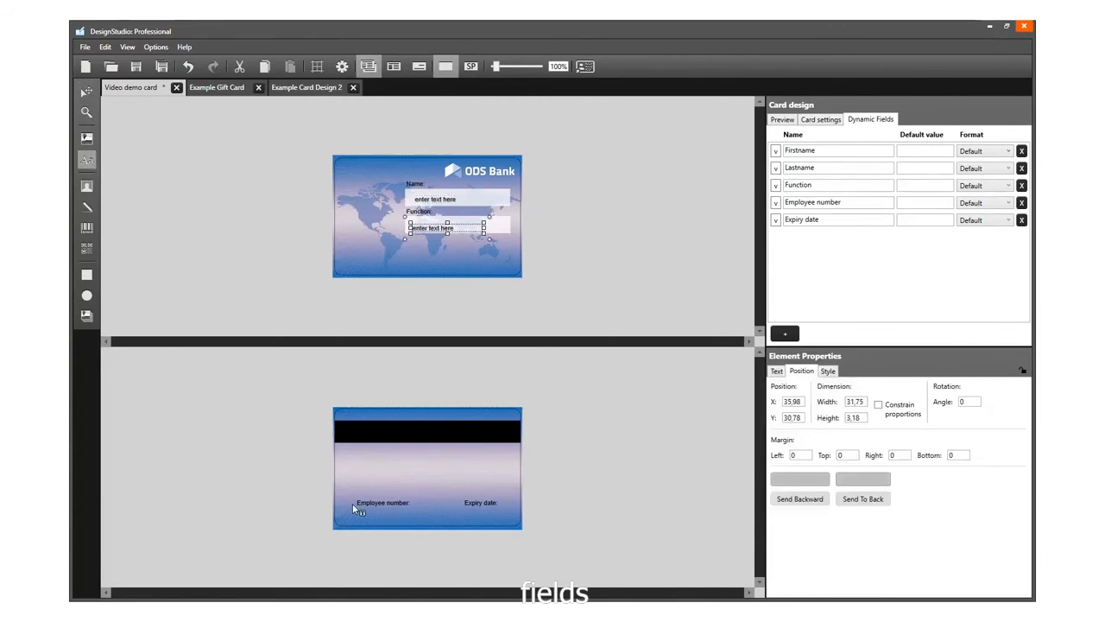
Step: Add a text element below each of the Employee number: and Expiry date: labels on the card's back
left_click(357, 512)
left_click(87, 162)
left_click(464, 519)
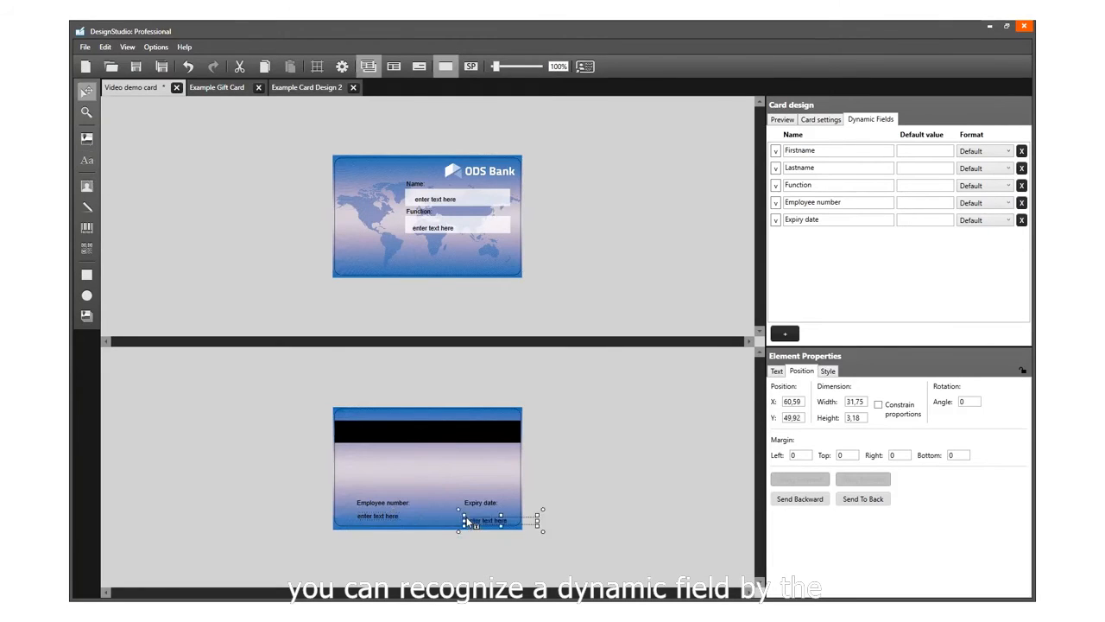
Step: Replace the Name box's placeholder text with the Firstname and Lastname dynamic fields
left_click(447, 202)
left_click(777, 372)
triple_click(882, 475)
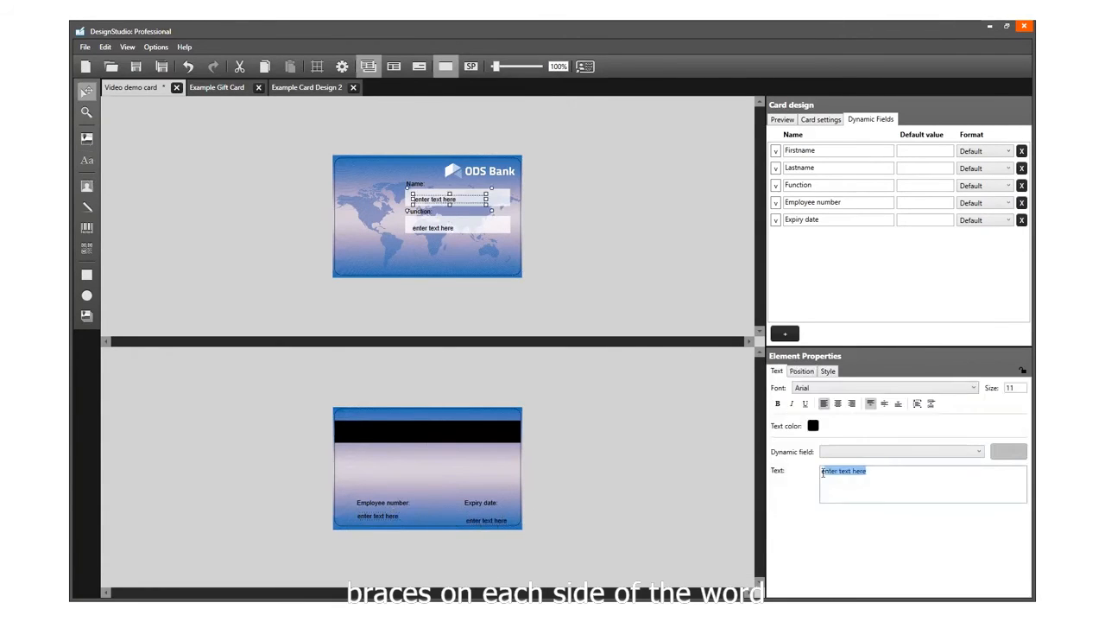
key("BackSpace")
left_click(898, 451)
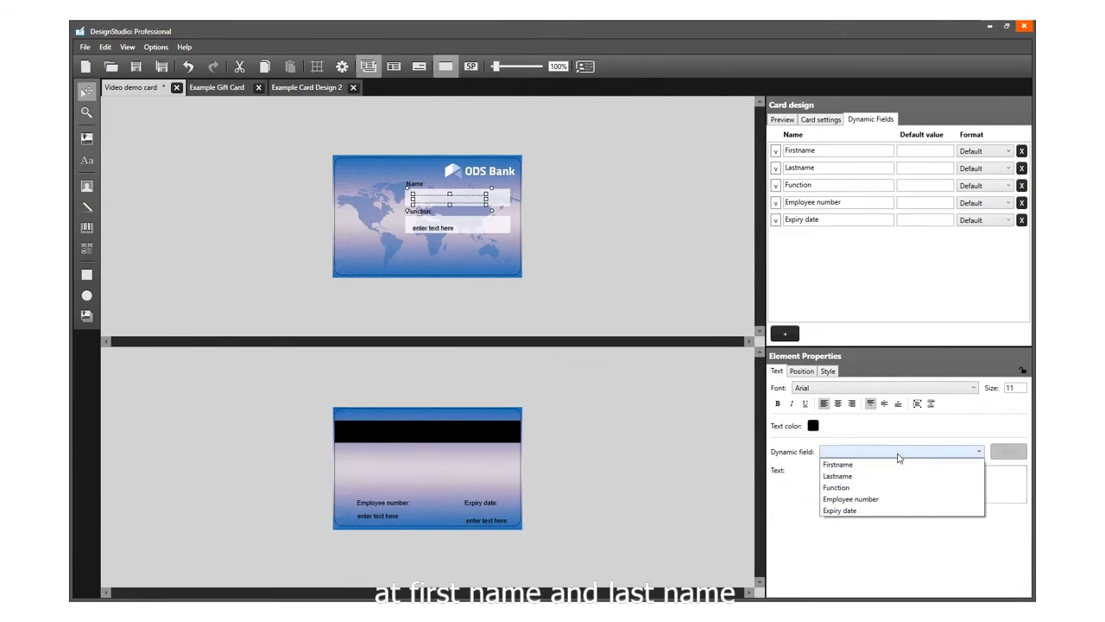
left_click(875, 464)
left_click(998, 456)
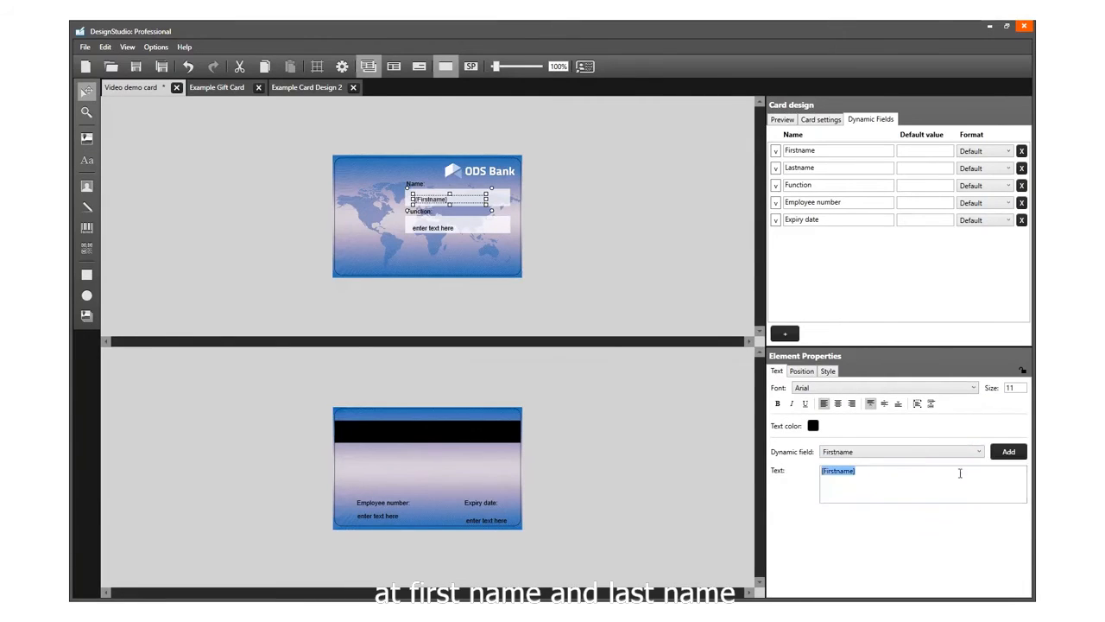
left_click(881, 452)
left_click(877, 473)
left_click(1007, 455)
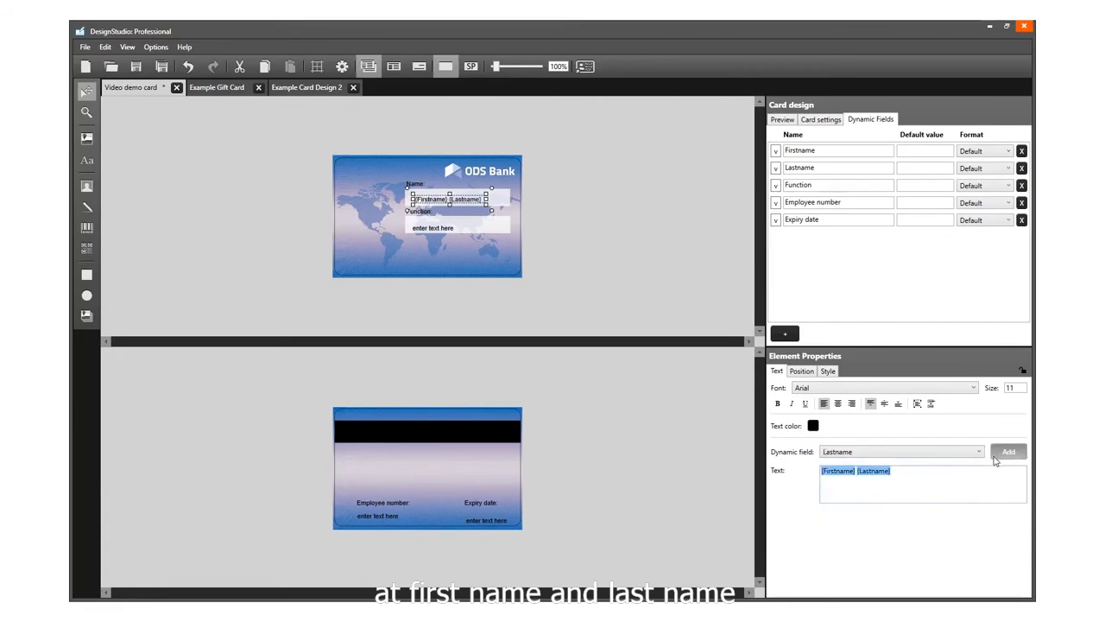
Step: Replace the Function box's placeholder text with the Function dynamic field
left_click(449, 230)
left_click_drag(868, 472, 794, 473)
key("BackSpace")
left_click(898, 455)
left_click(864, 488)
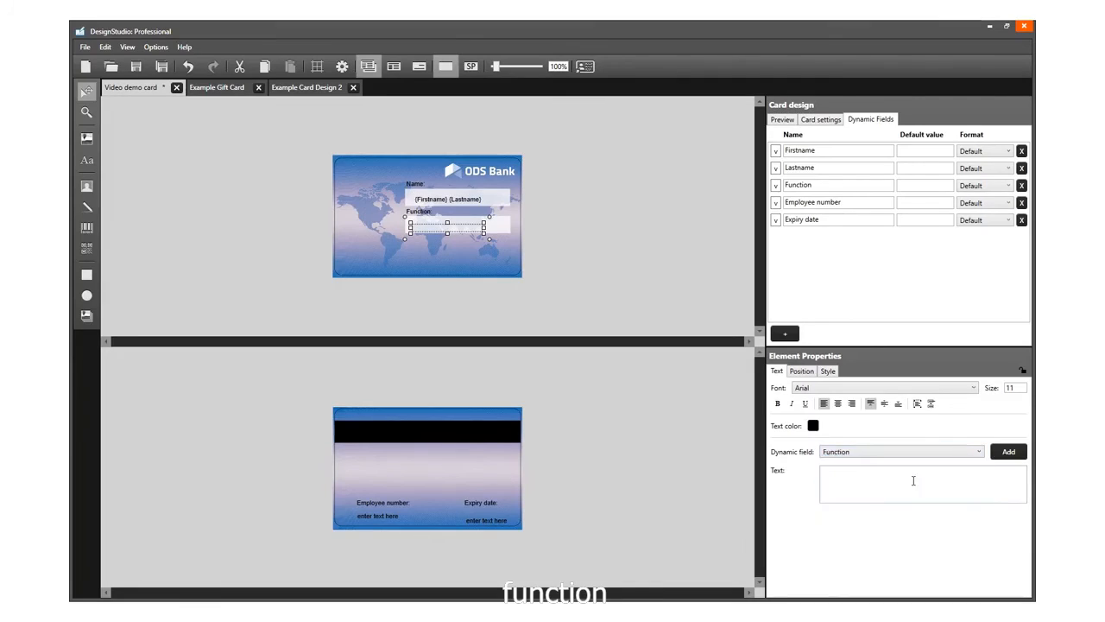
left_click(1008, 453)
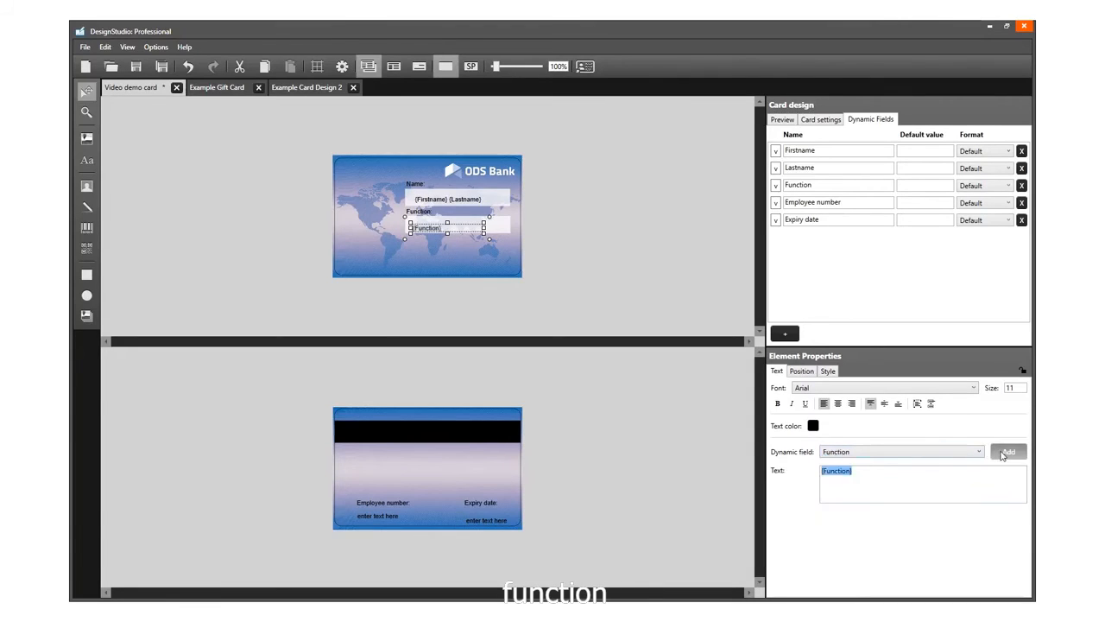
Step: Set the text under Employee number: on the back to the Employee number dynamic field
left_click(391, 518)
left_click(881, 452)
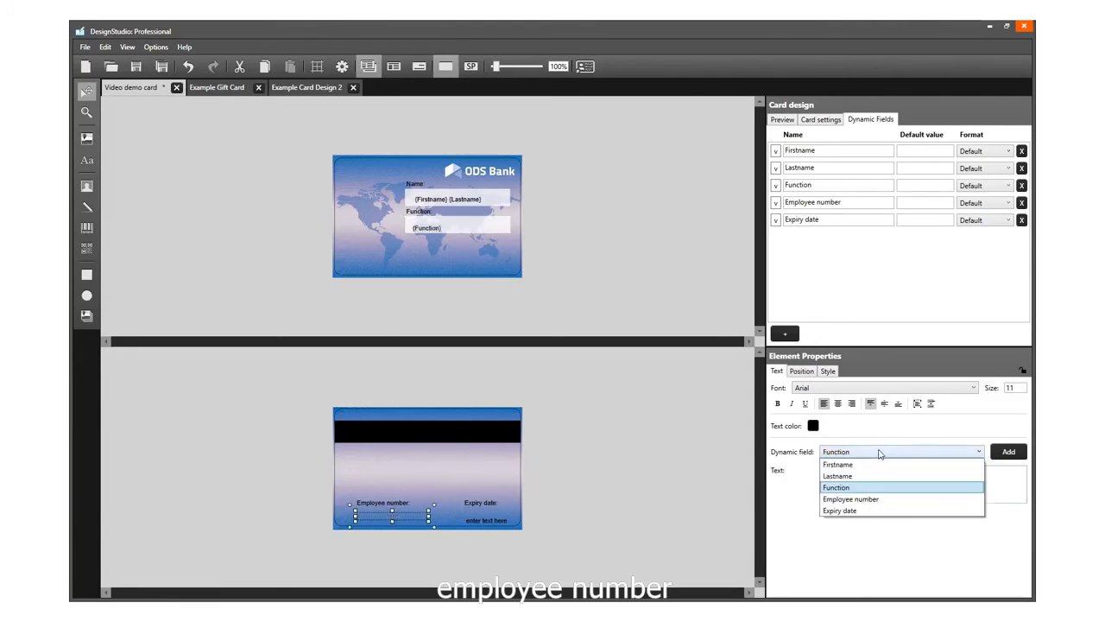
left_click(864, 499)
left_click(1008, 452)
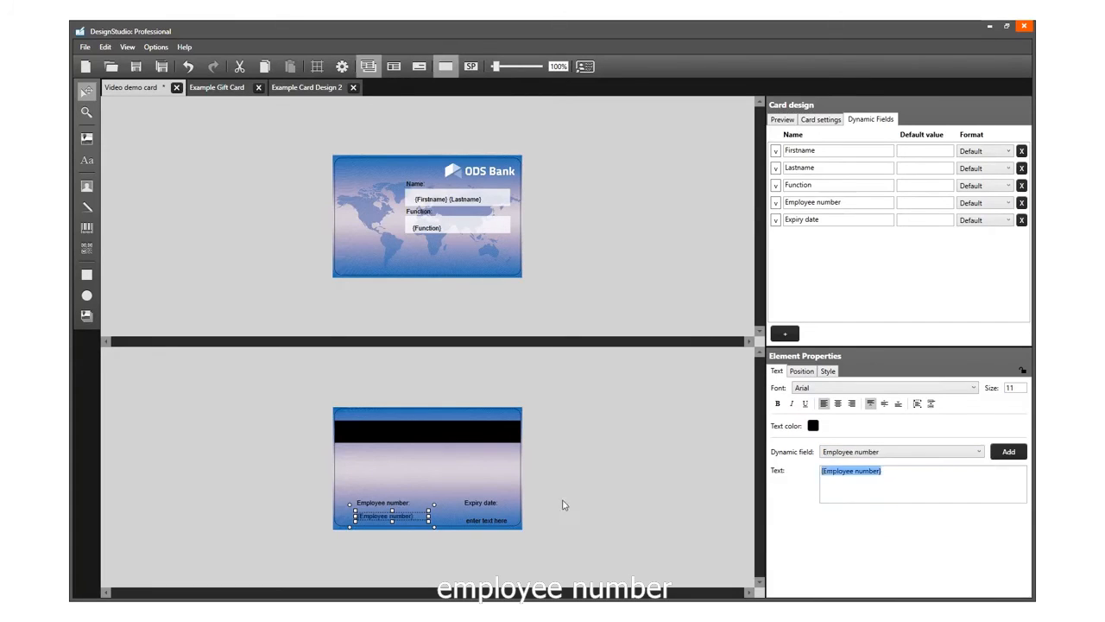
Step: Nudge the text under Expiry date: slightly up and replace its placeholder with the Expiry date dynamic field
left_click(496, 523)
left_click_drag(498, 521, 497, 517)
left_click_drag(883, 471, 807, 475)
key("BackSpace")
left_click(881, 451)
left_click(864, 509)
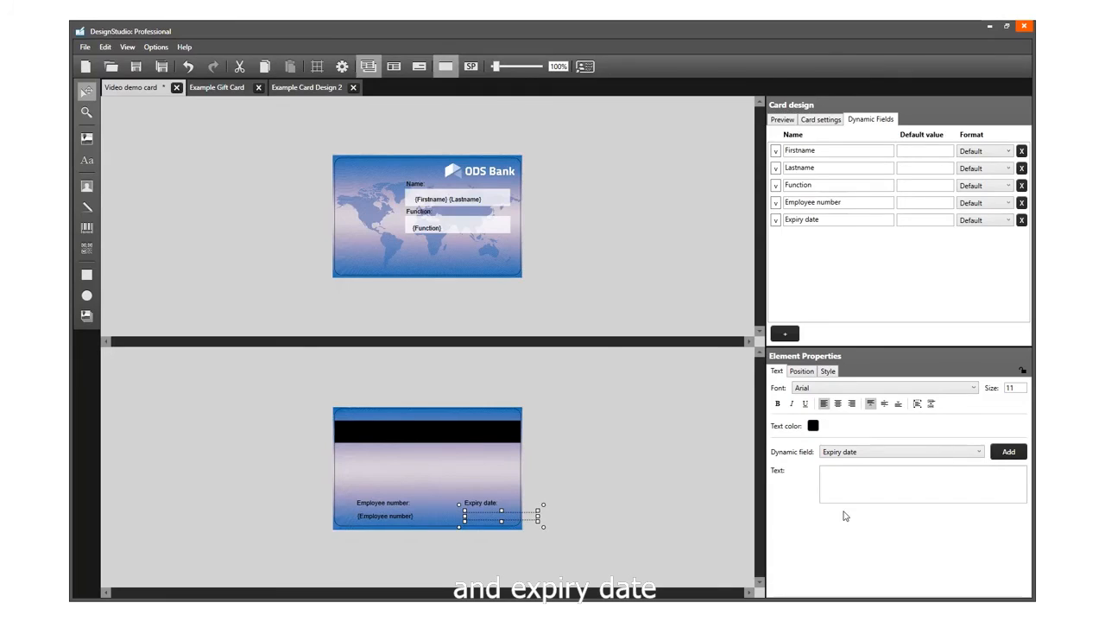
left_click(1004, 452)
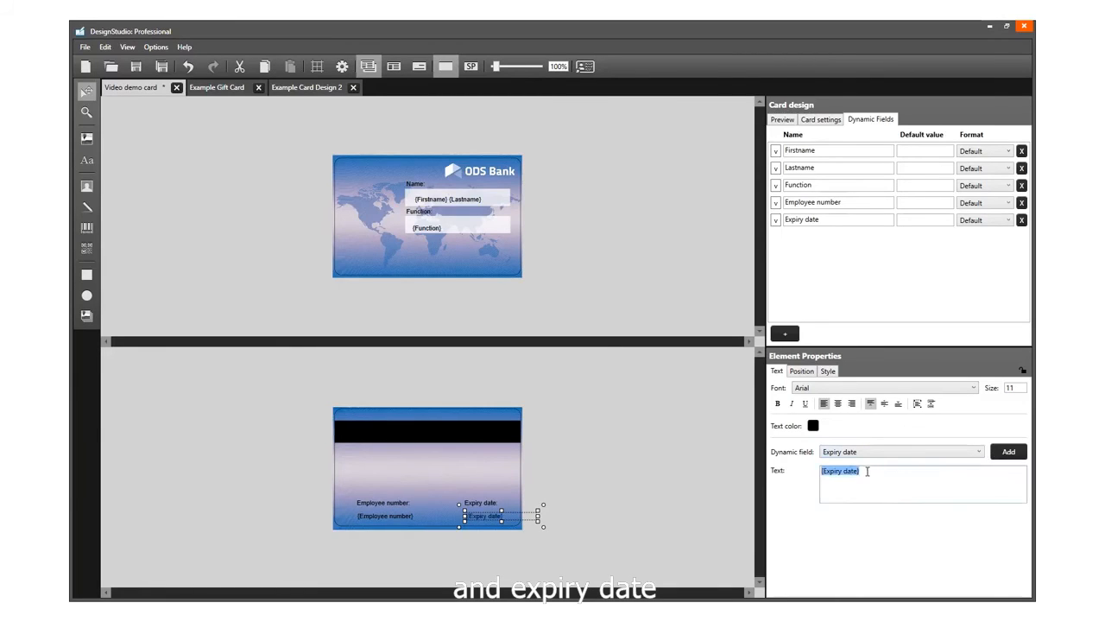
Step: Make the name field text on the front bold with font size 12
left_click(445, 198)
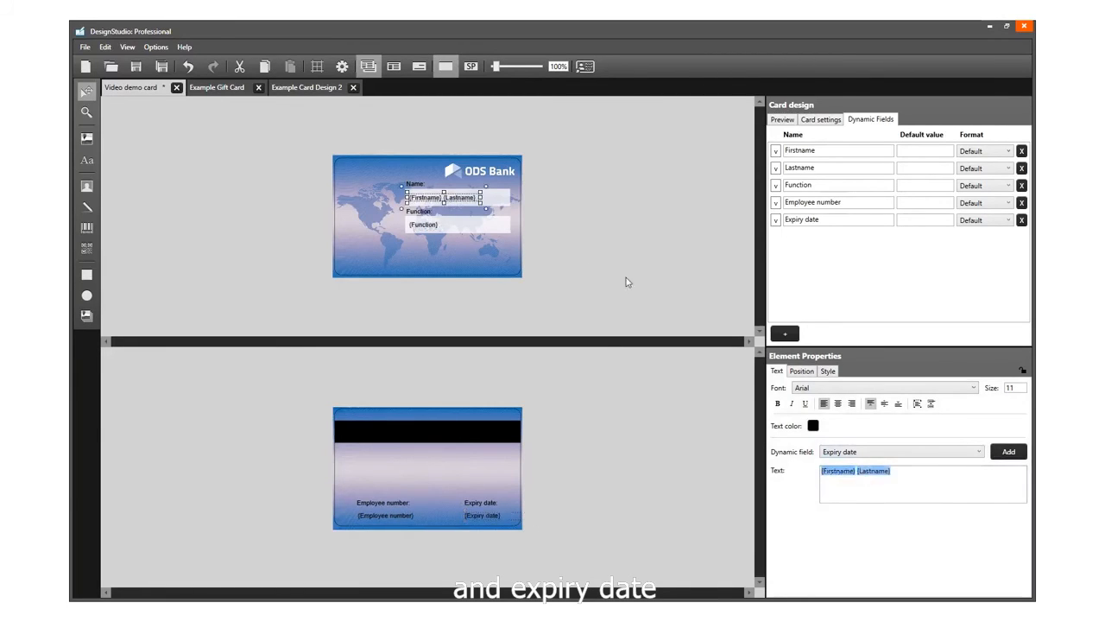
left_click(777, 403)
double_click(1008, 388)
type("12")
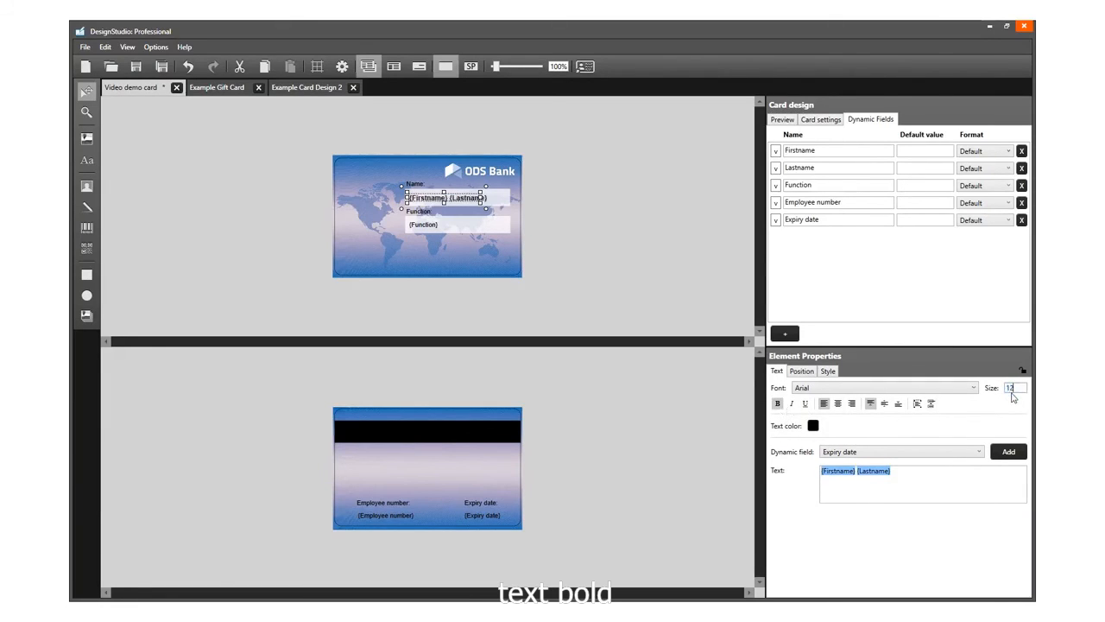
Step: Make the Function field text on the front bold with font size 12
left_click(418, 233)
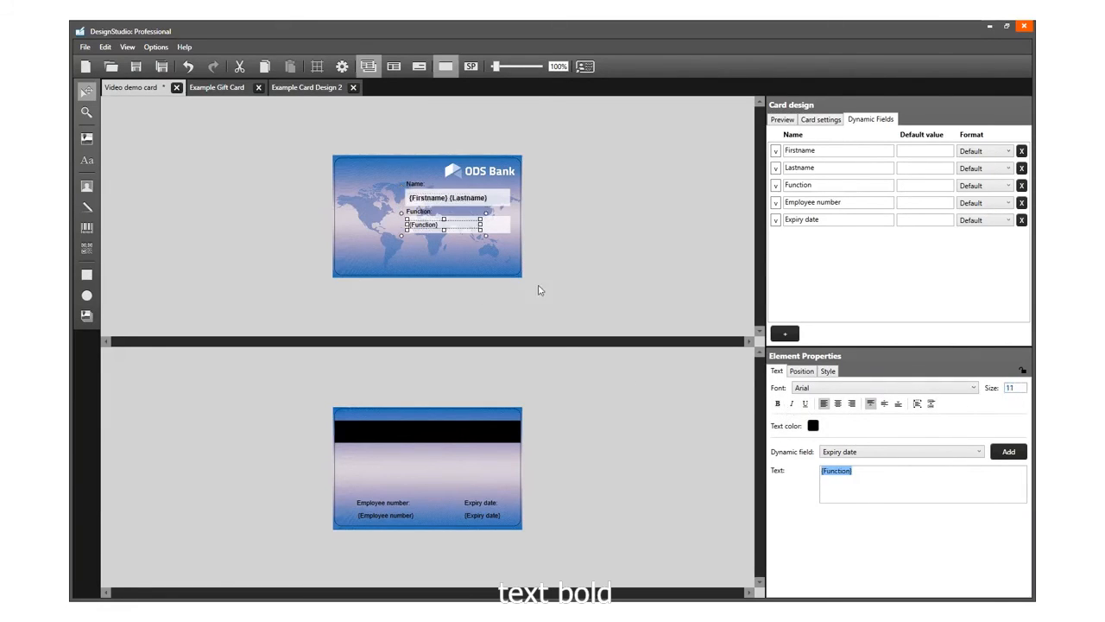
left_click(778, 403)
double_click(1012, 388)
type("12")
Step: Make the Employee number and Expiry date field texts on the back bold
left_click(388, 515)
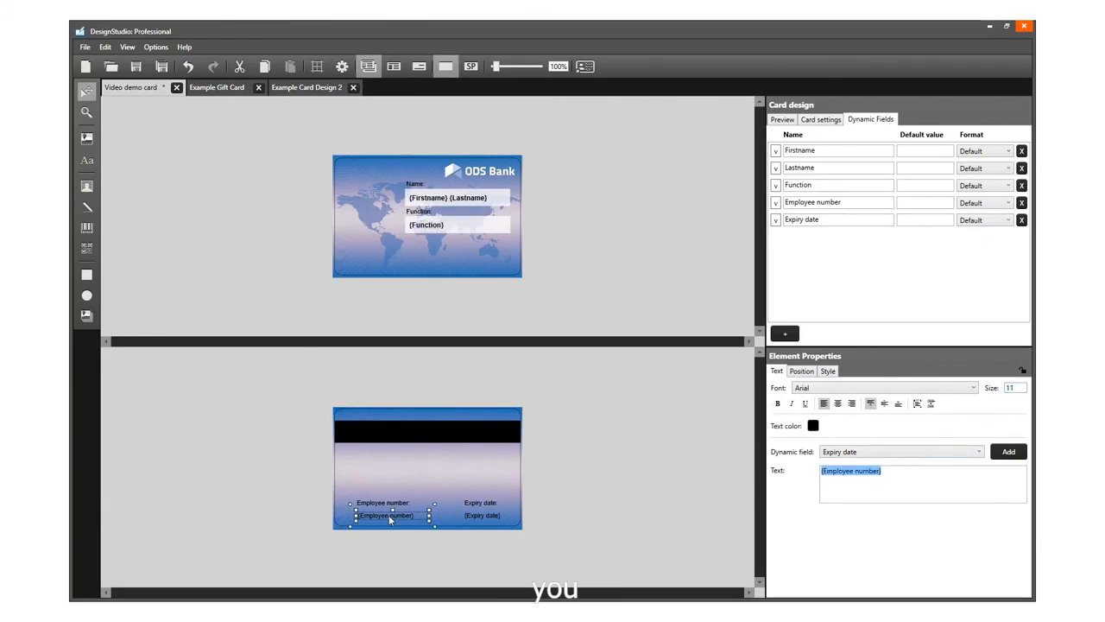
left_click(778, 403)
left_click(477, 516)
left_click(778, 403)
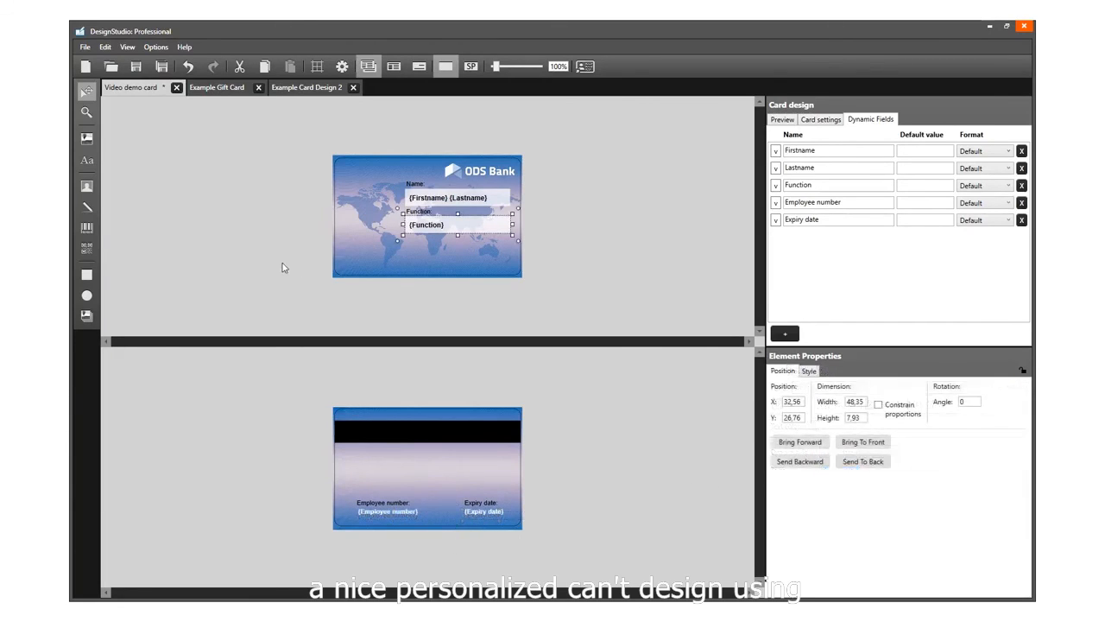
left_click(284, 266)
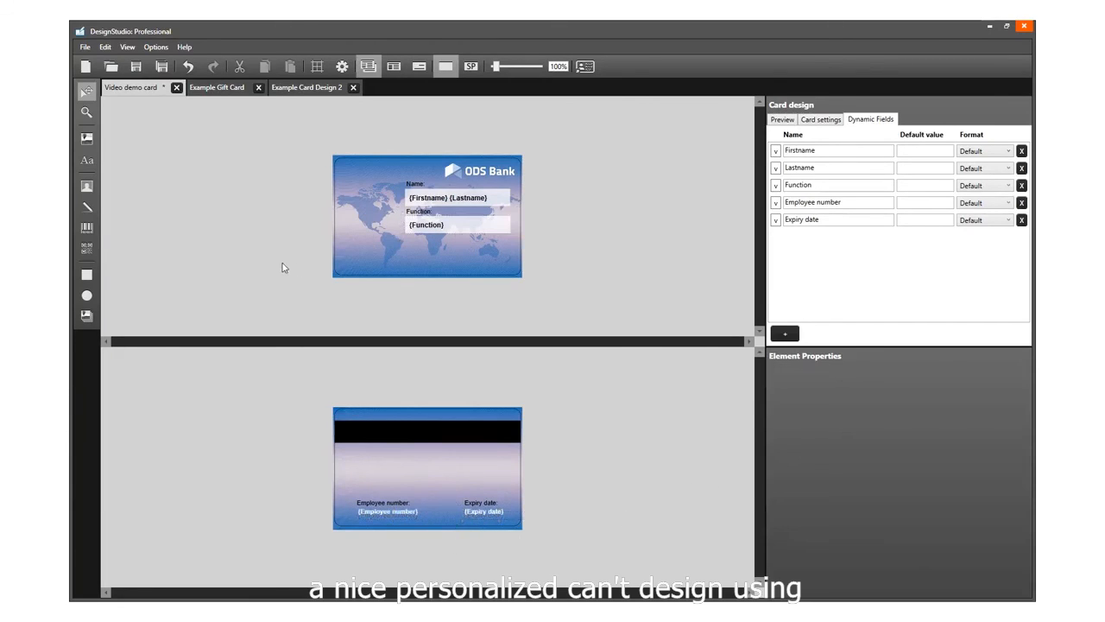
left_click(377, 264)
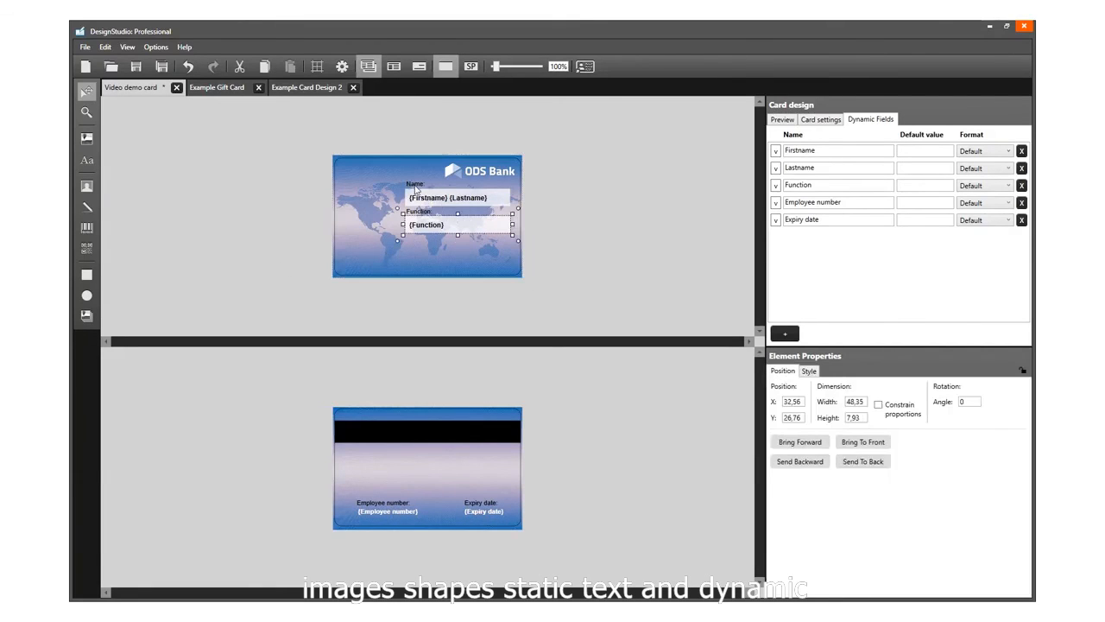
left_click(446, 198)
left_click(537, 238)
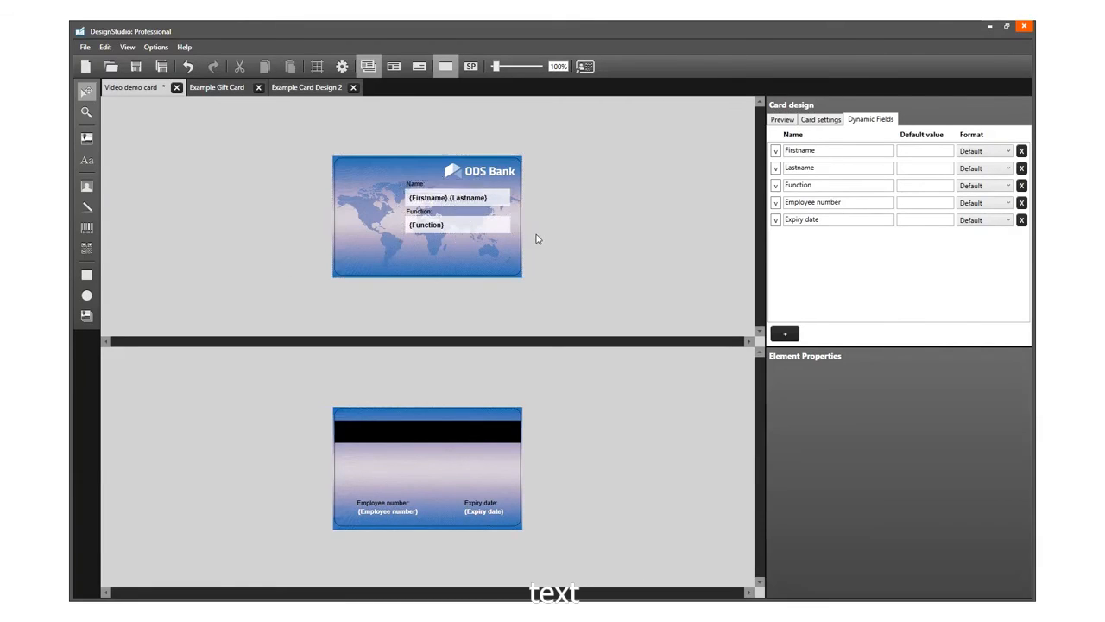